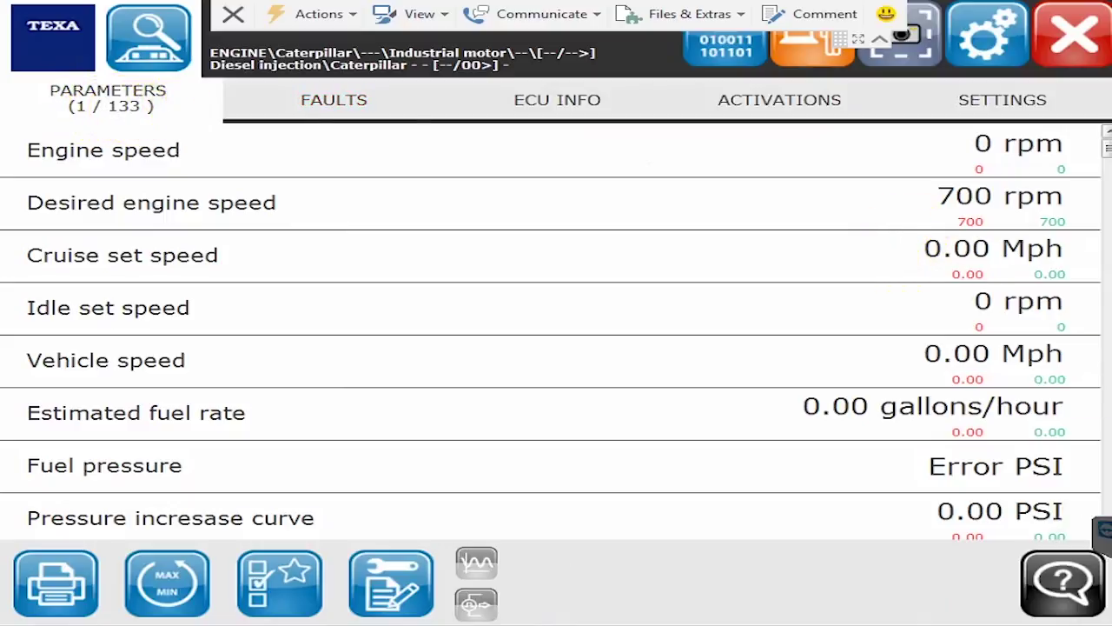
Review the live engine parameters from Engine speed to the brake and fan outputs, highlighting Engine oil pressure and Accelerator Pedal Position 1
left_click(1110, 425)
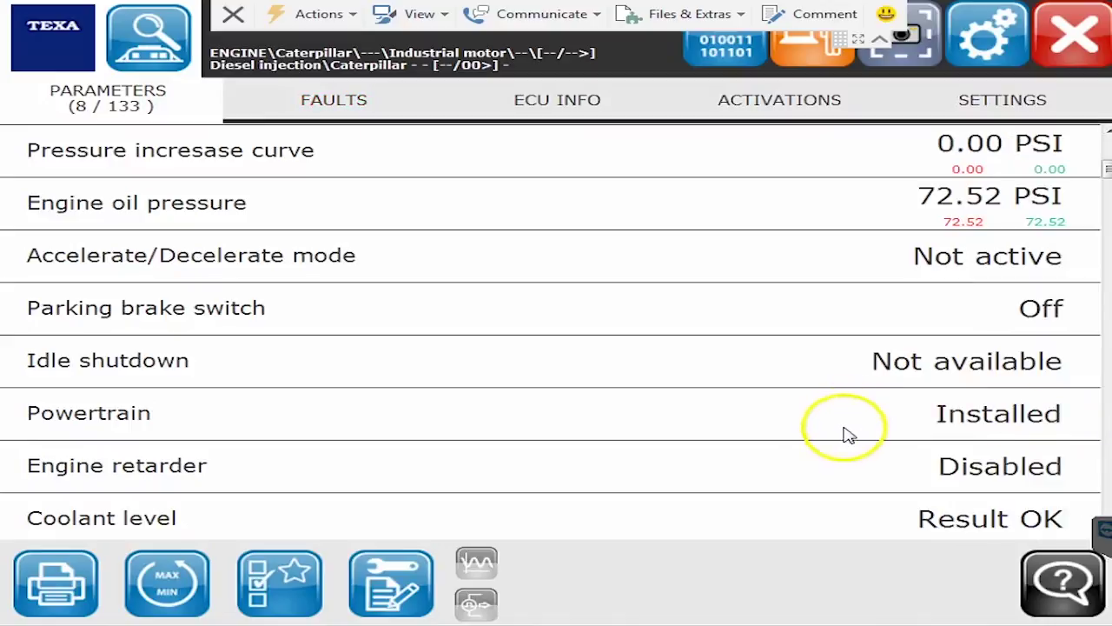
left_click(431, 218)
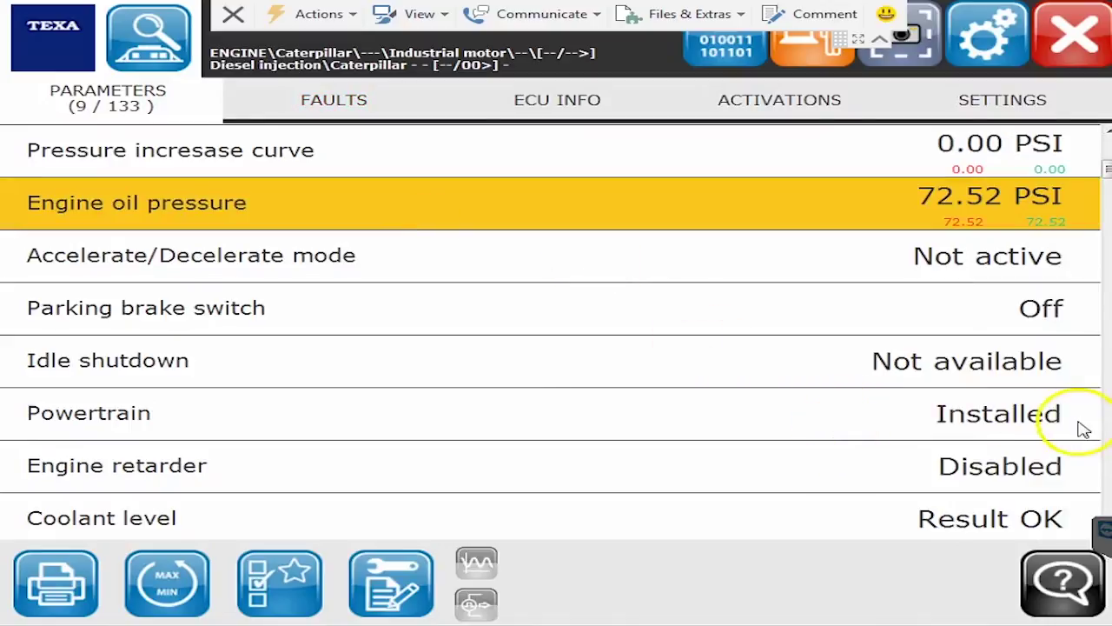
left_click(1105, 446)
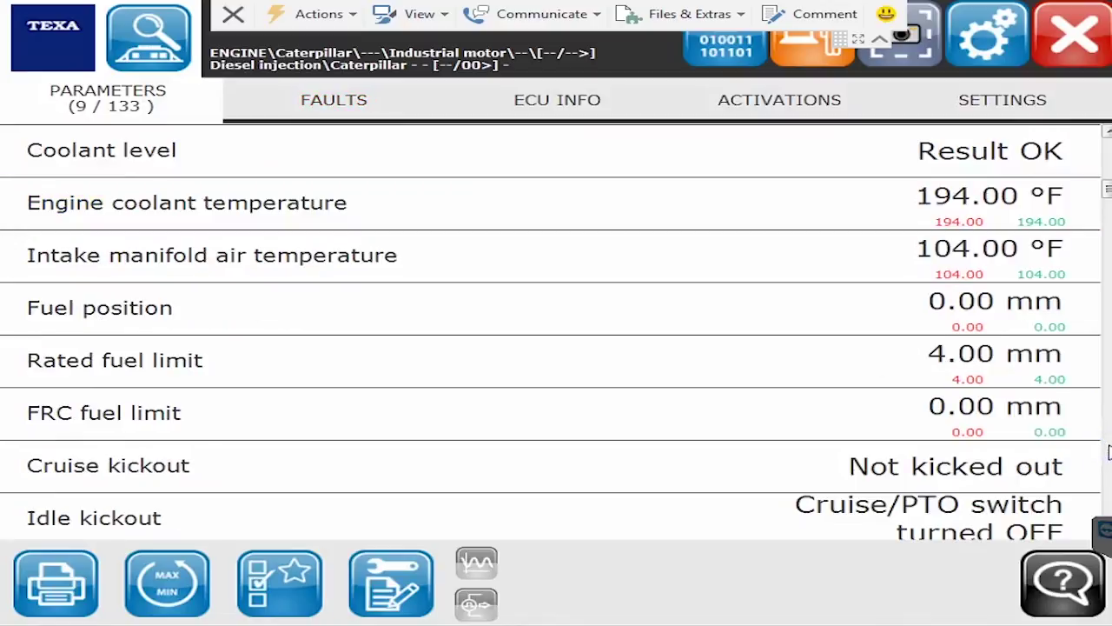
left_click(1106, 447)
left_click(1106, 447)
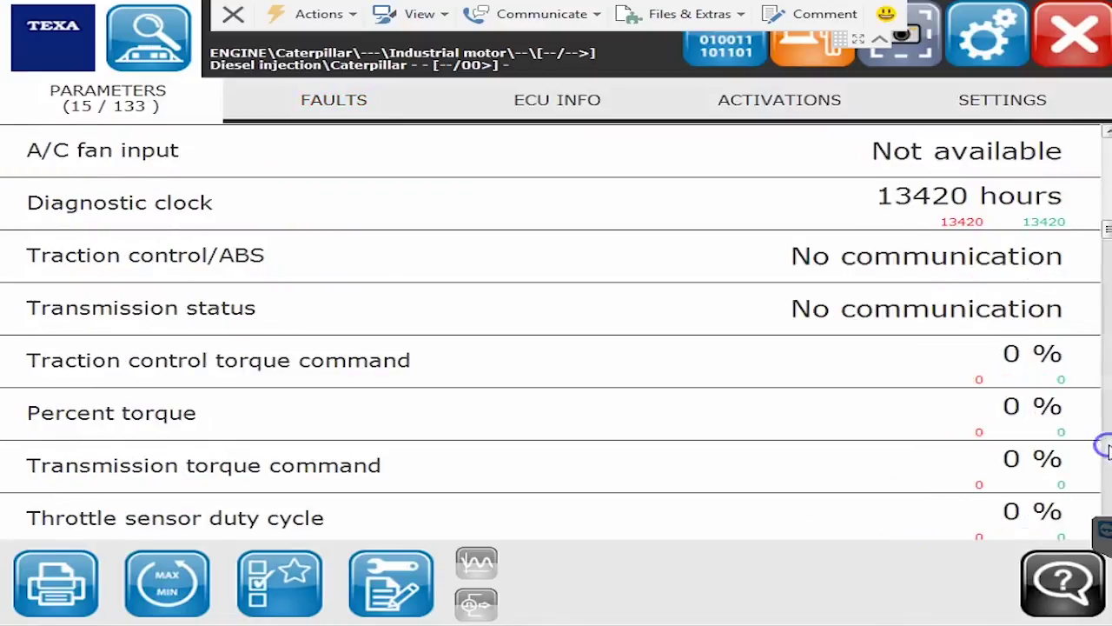
left_click(1107, 447)
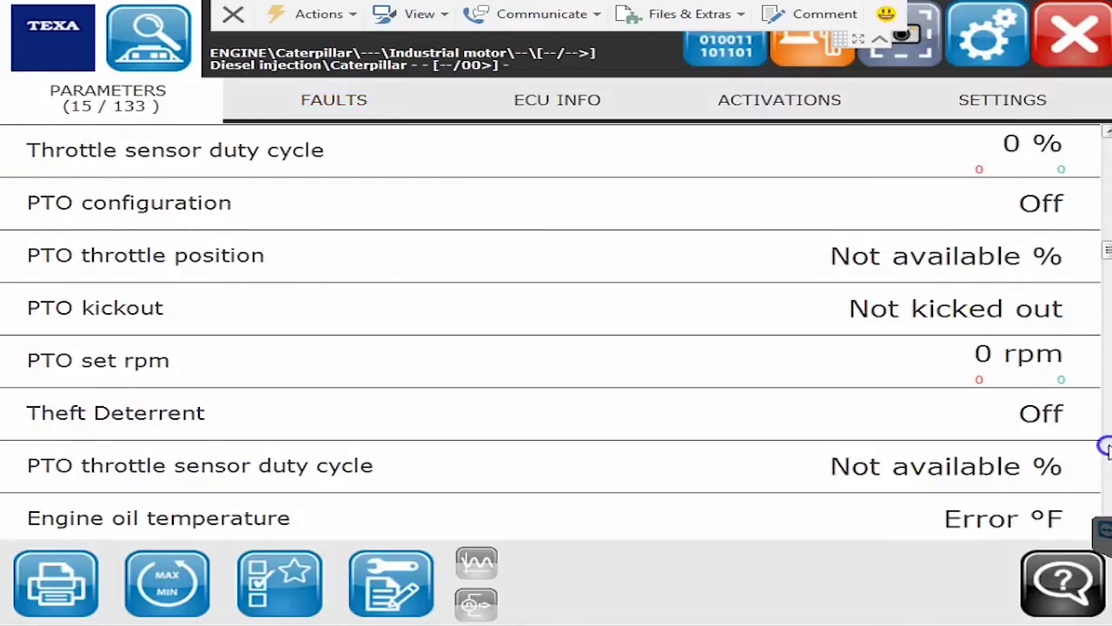
left_click(1106, 448)
left_click(1106, 447)
left_click(1107, 448)
left_click(1106, 448)
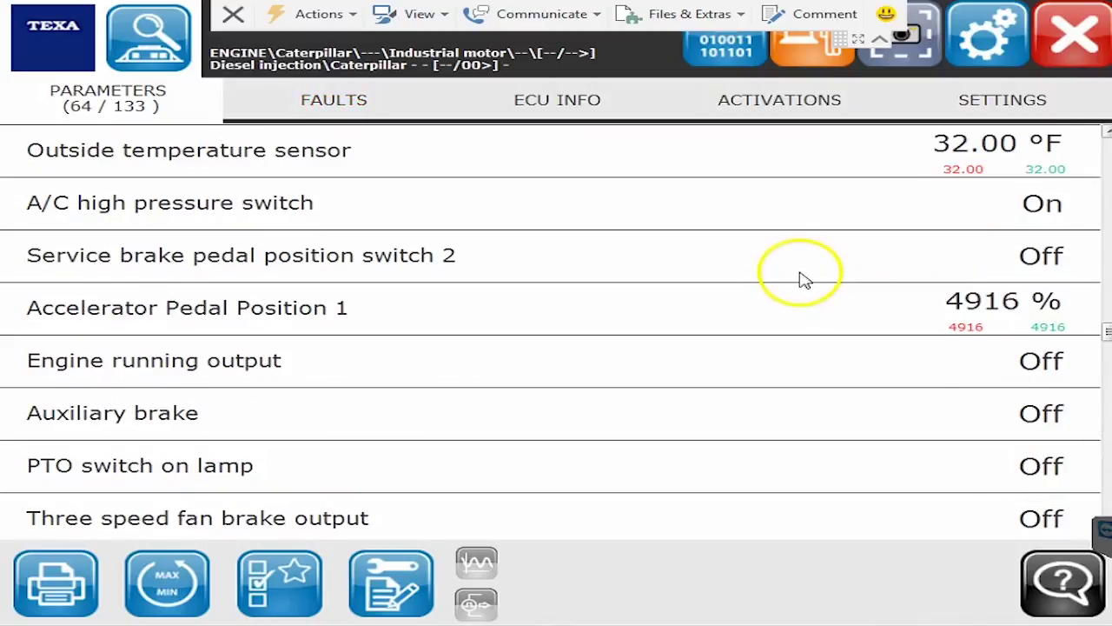
left_click(761, 320)
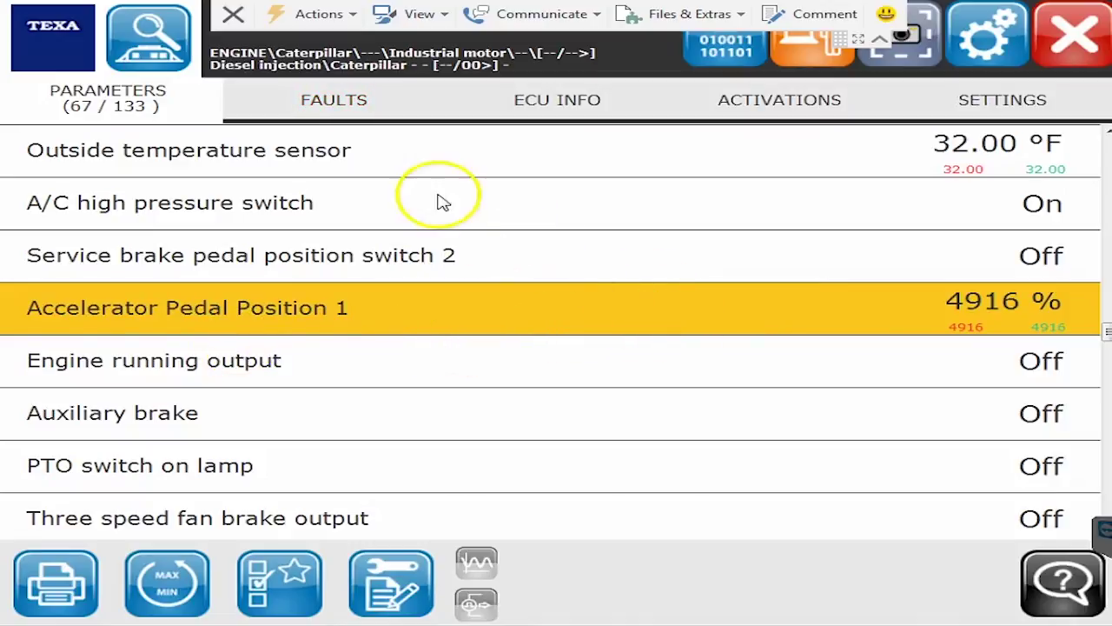
Review the stored engine faults and display the code details for Barometric pressure voltage high (ATT)
left_click(346, 103)
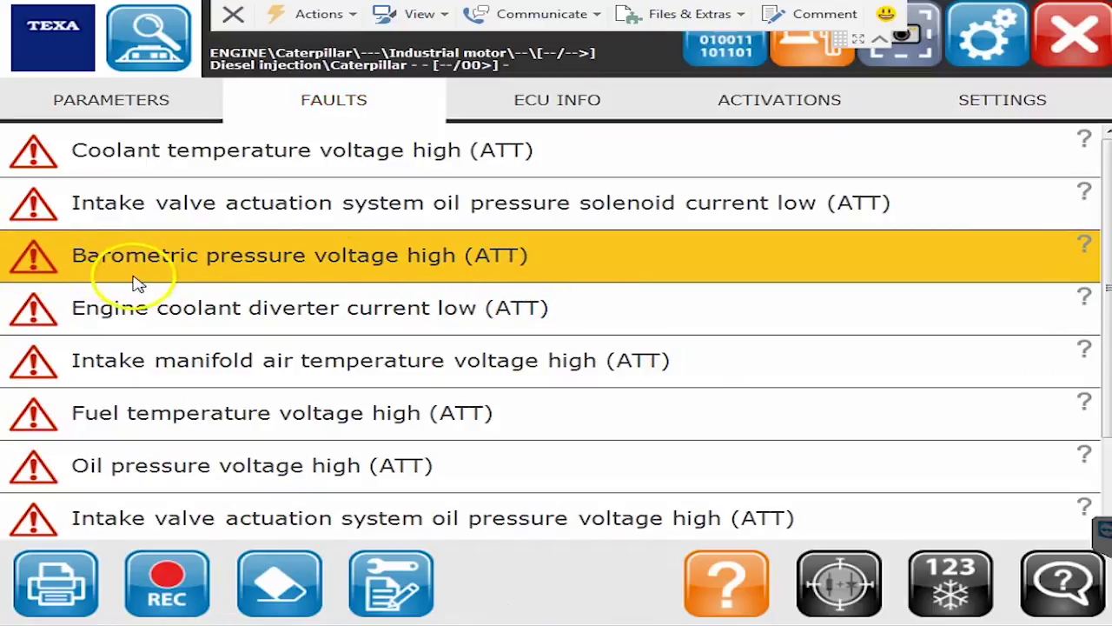
scroll(1086, 461, "down", 2)
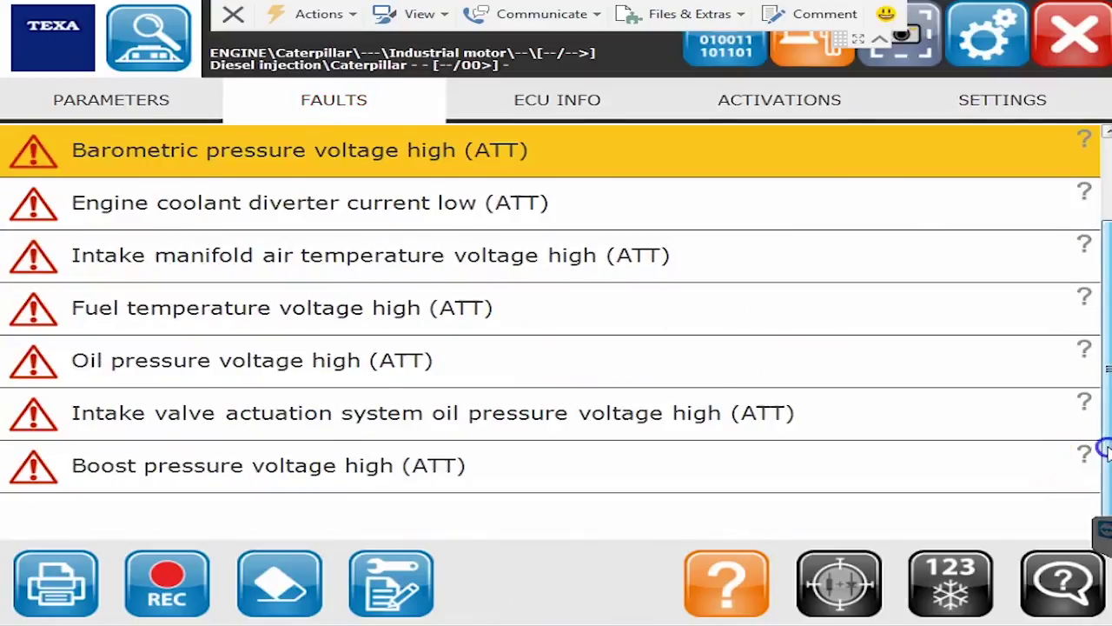
scroll(1092, 452, "up", 2)
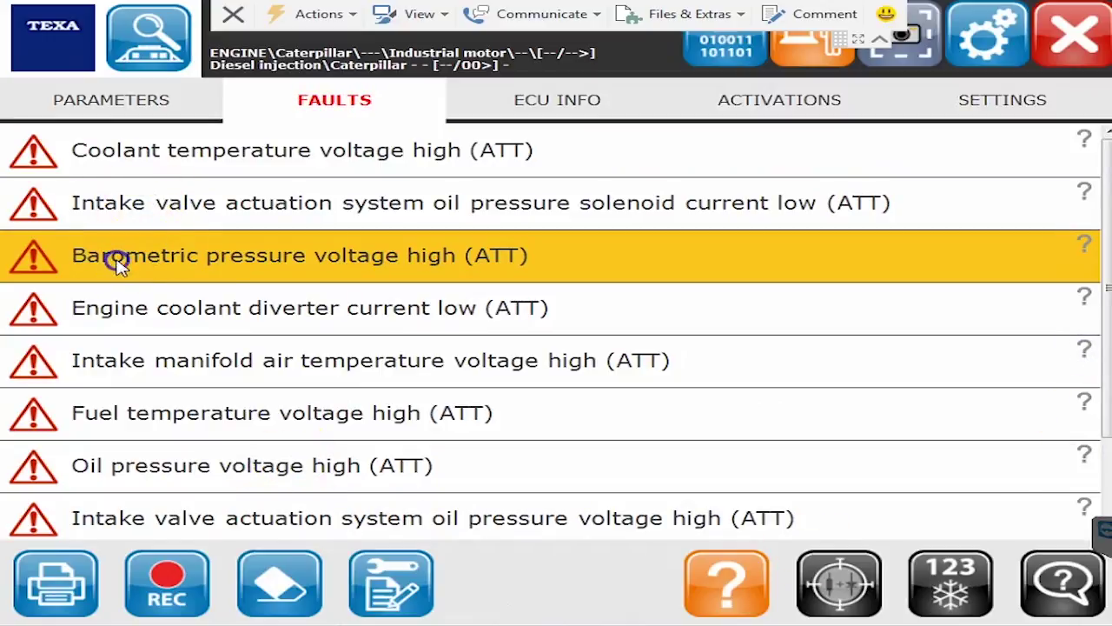
left_click(201, 264)
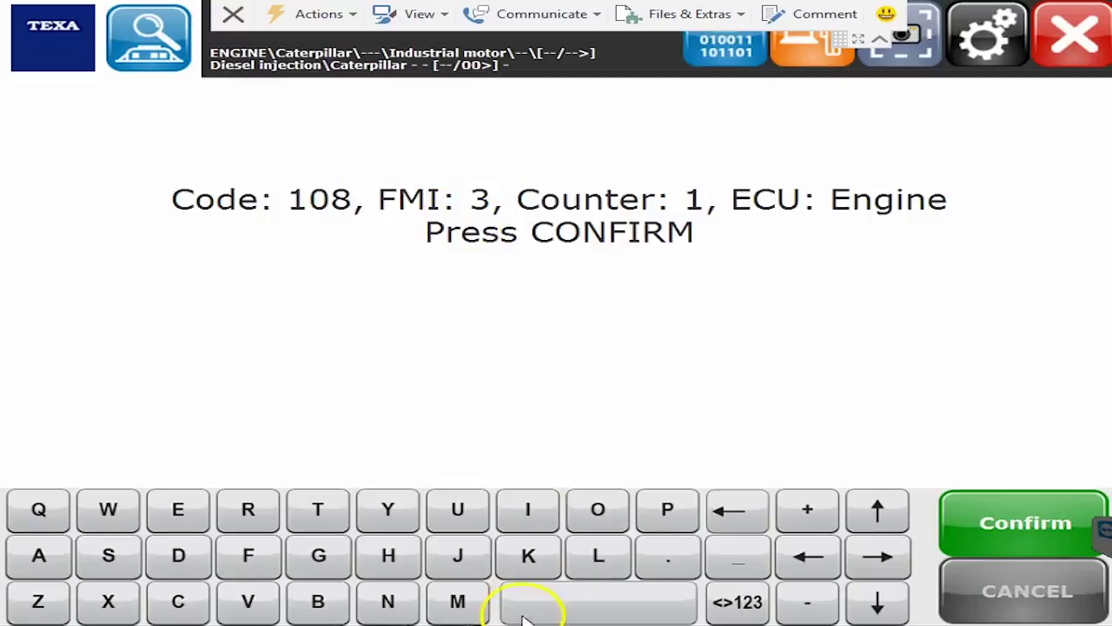
Switch to Diagnostic Trouble Code Solutions, check the available ECM choices and read the conditions and probable causes for SPN 108-3
key("alt+Tab")
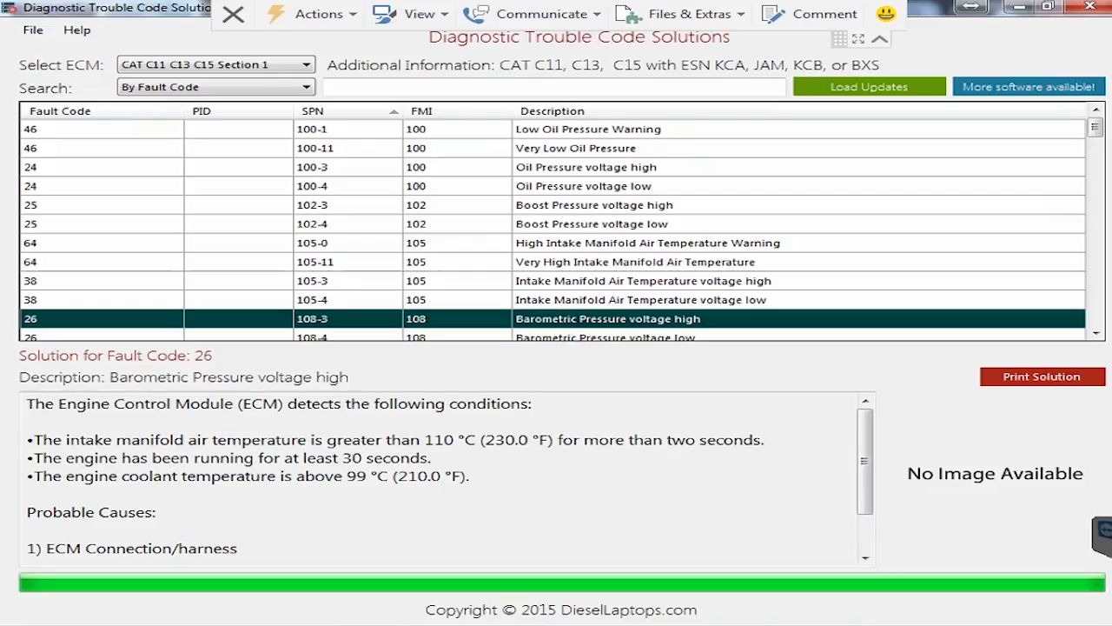
left_click(182, 69)
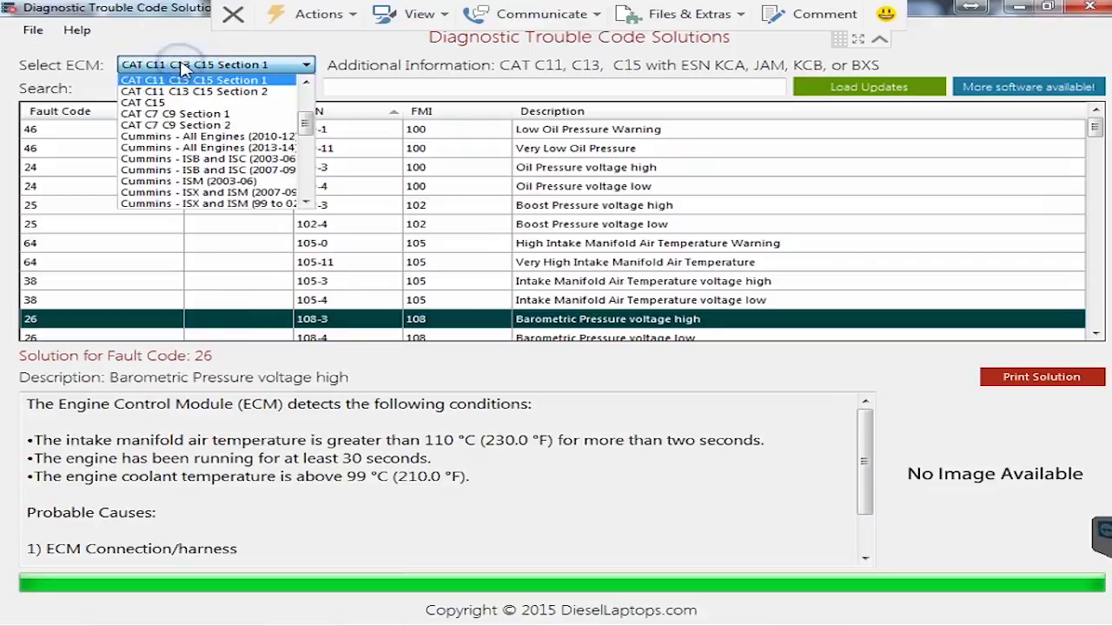
mouse_move(303, 118)
left_mouse_down()
mouse_move(298, 82)
mouse_move(300, 122)
left_mouse_up()
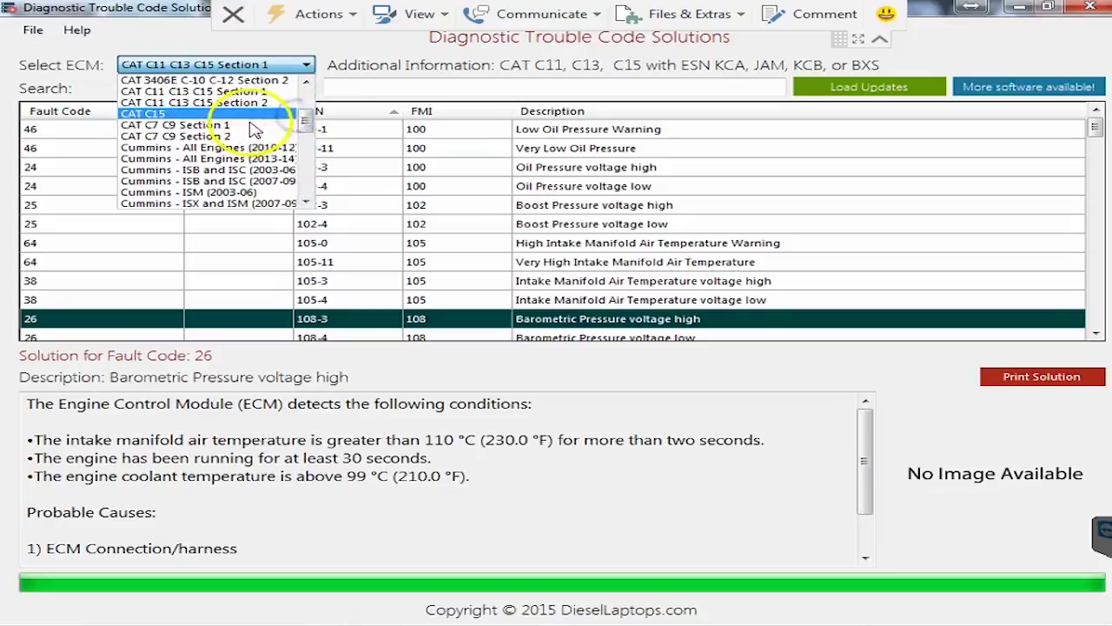
left_click(557, 62)
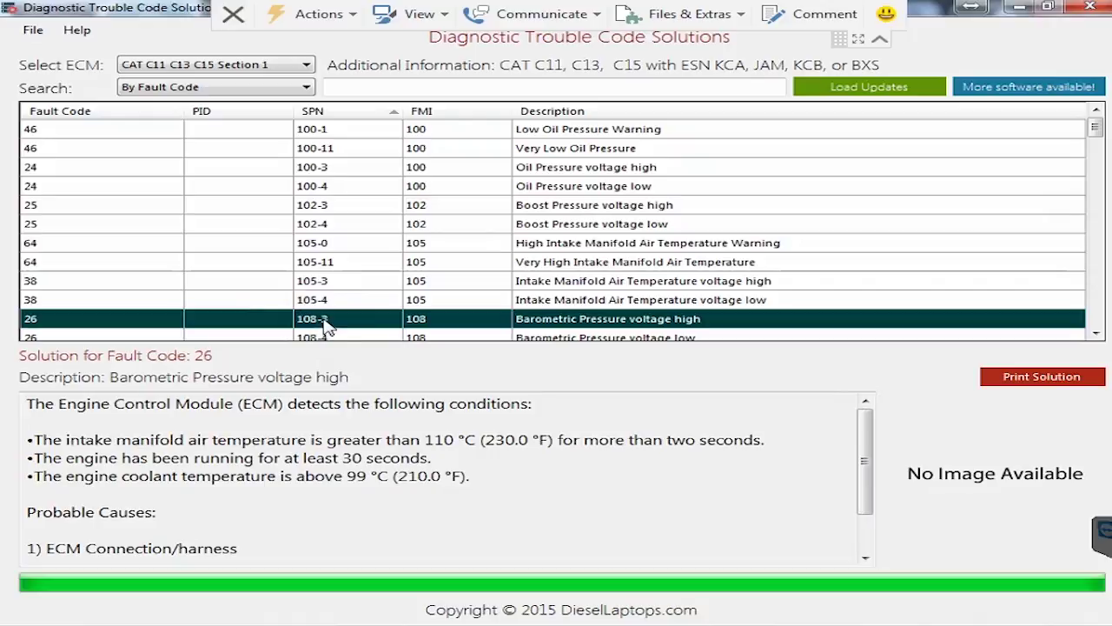
left_click_drag(224, 403, 532, 405)
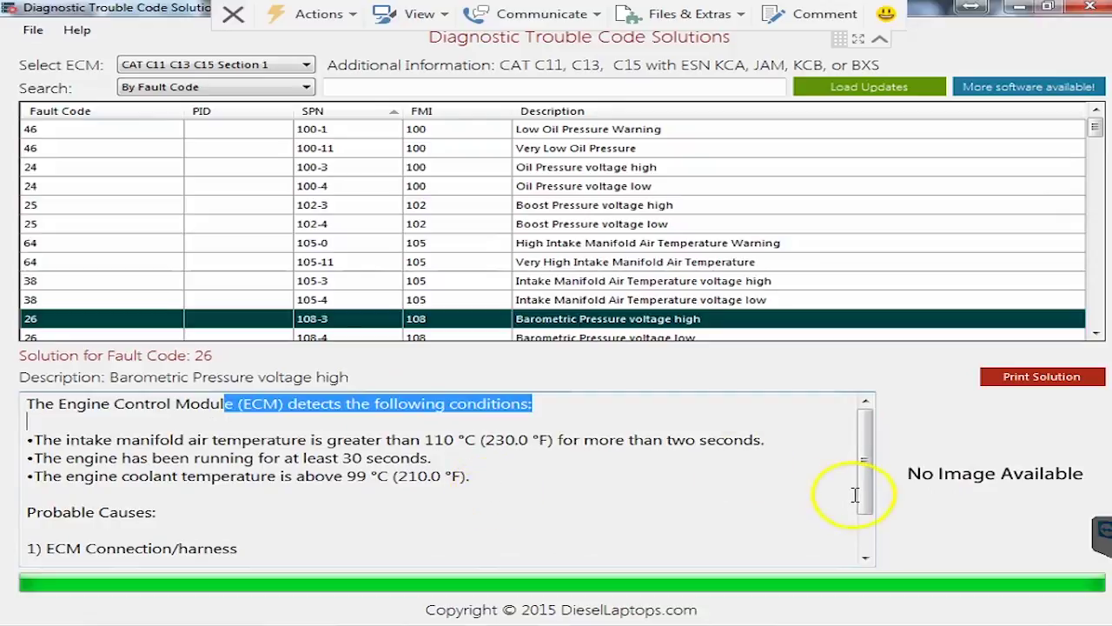
left_click_drag(852, 479, 858, 525)
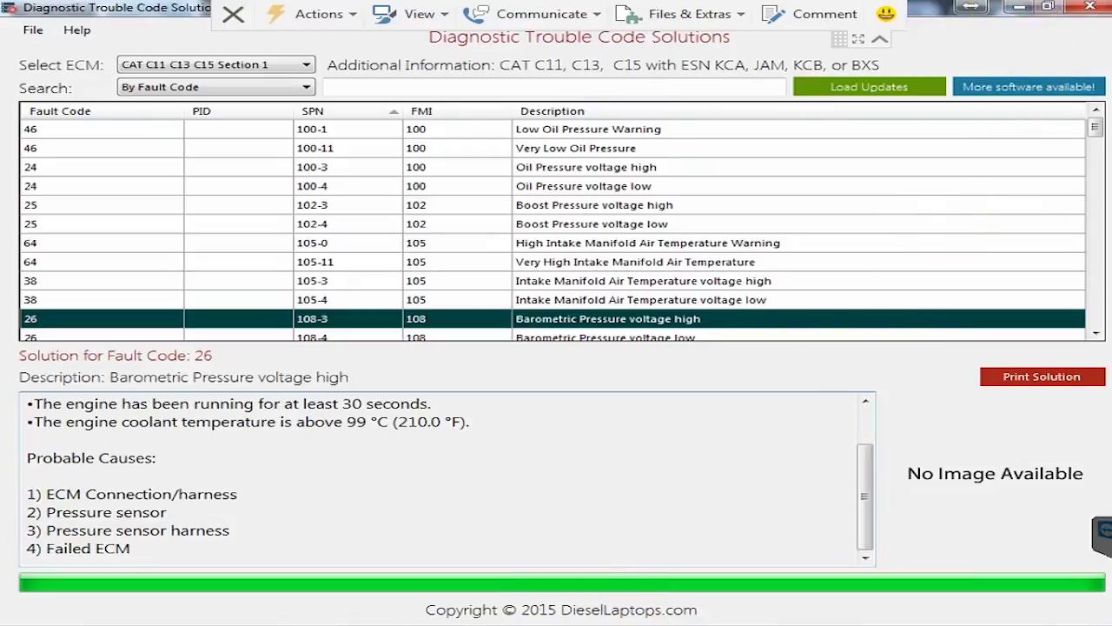
Return to TEXA, close the fault code details and view the ECU information, highlighting the selected protocol and engine serial number
key("alt+Tab")
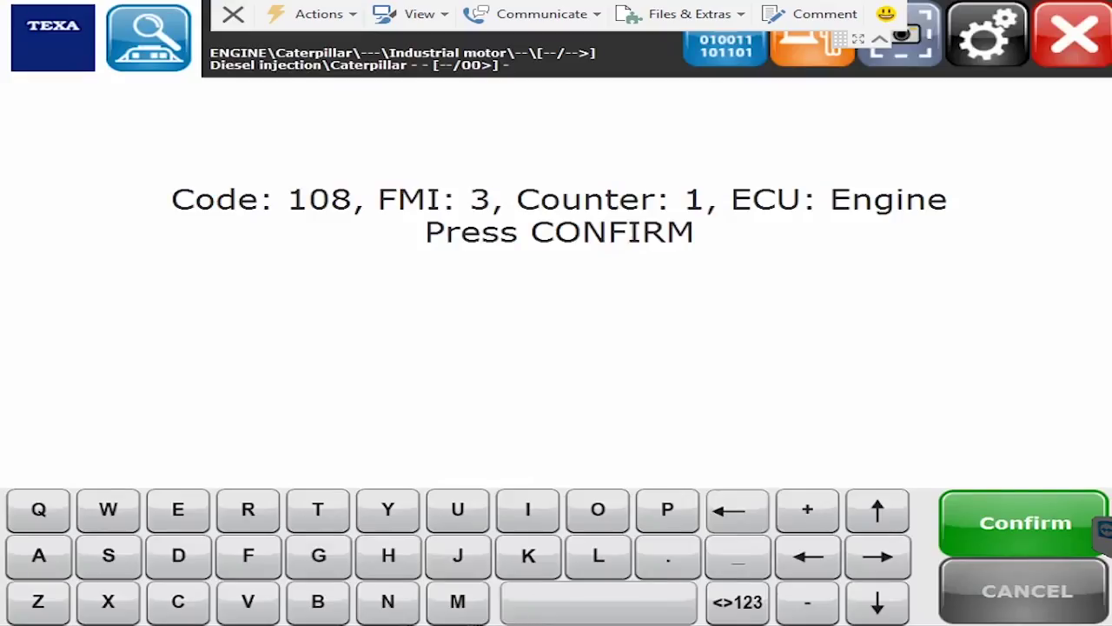
left_click(973, 535)
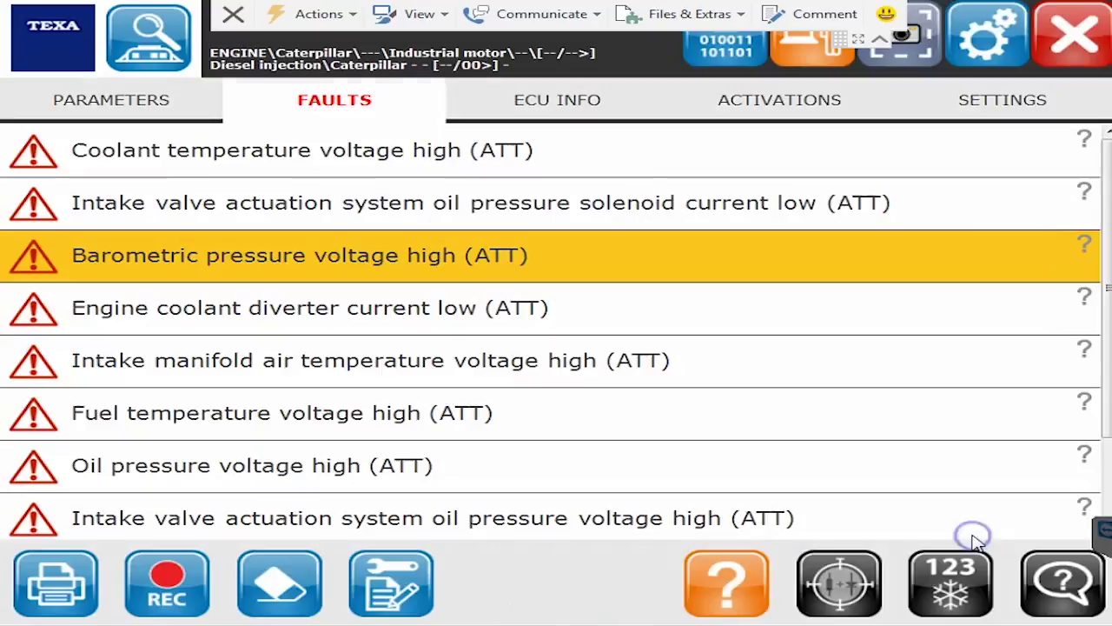
left_click(552, 99)
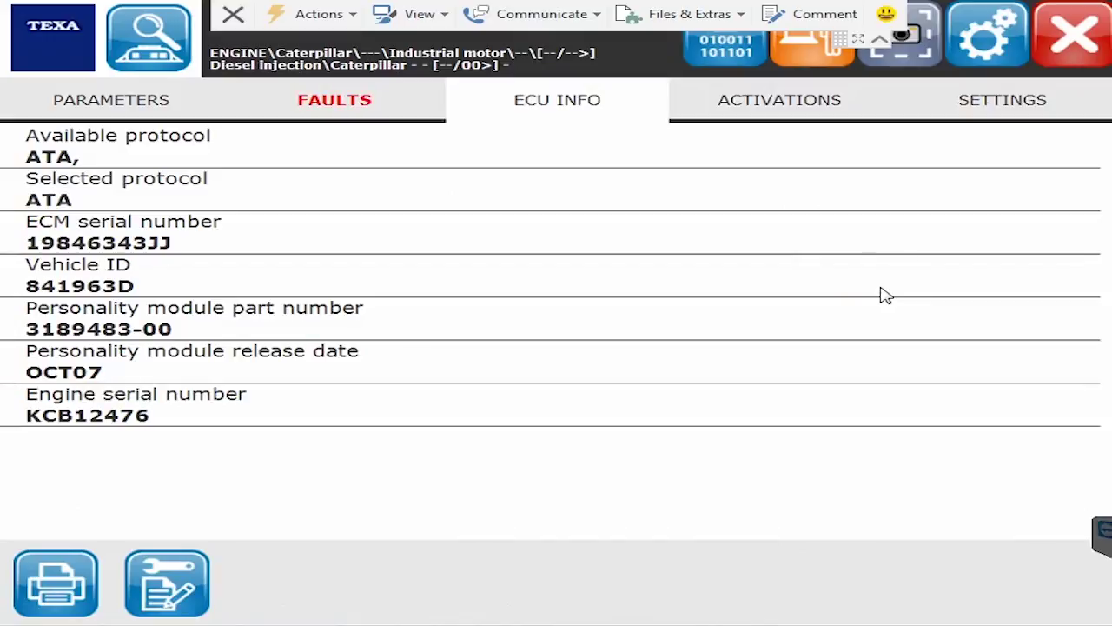
left_click(143, 191)
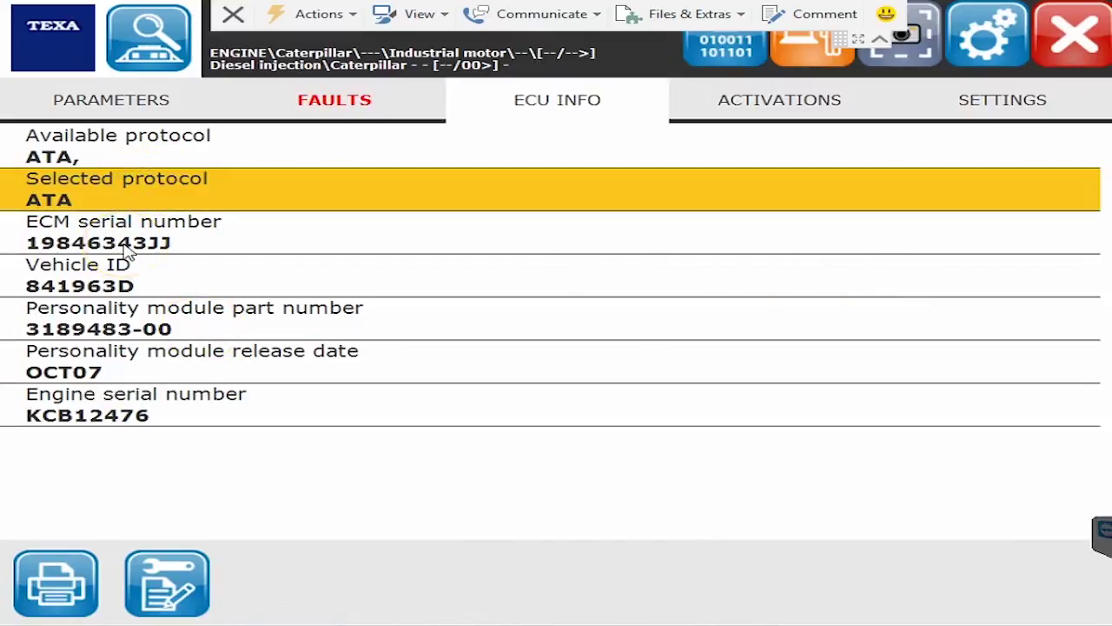
left_click(98, 405)
View the available activations, launch Special test and confirm its engine-off prompt to list the test conditions
left_click(768, 104)
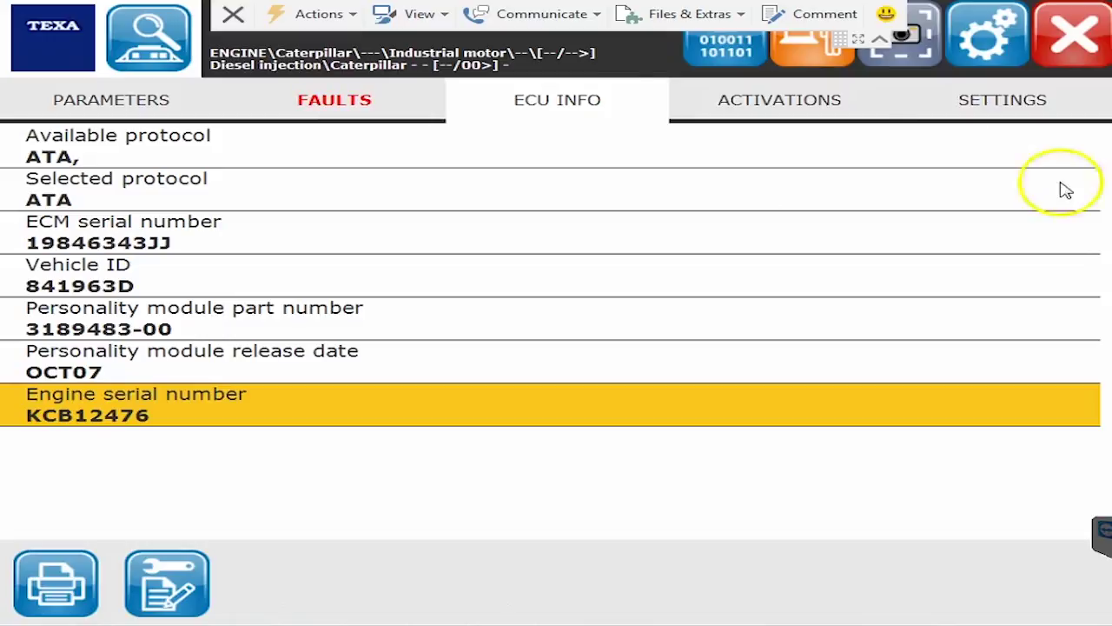
left_click(847, 111)
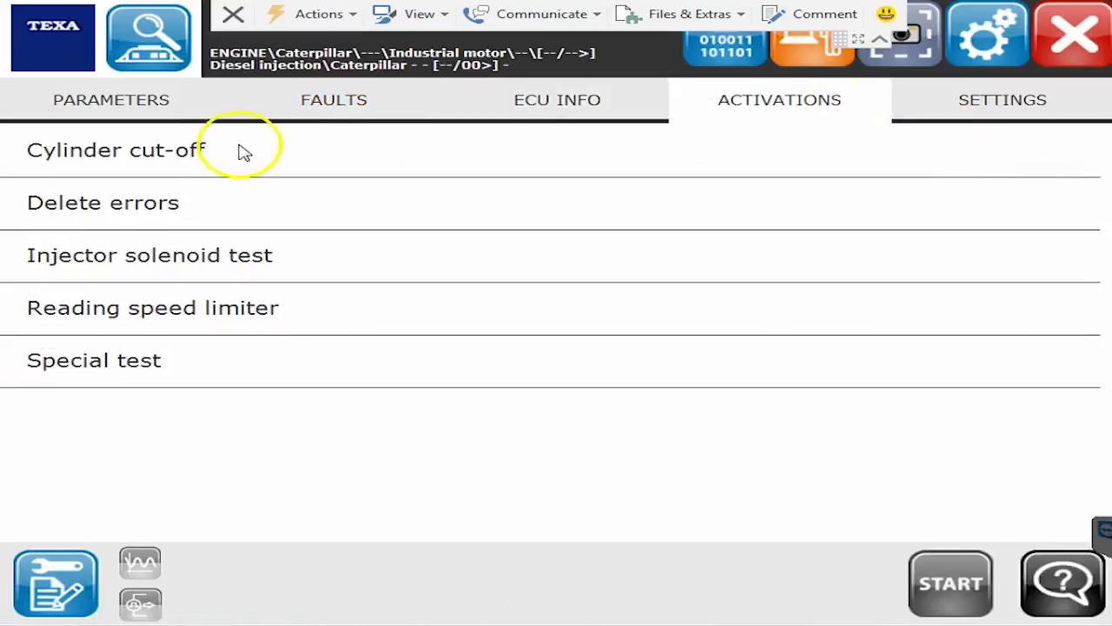
left_click(149, 161)
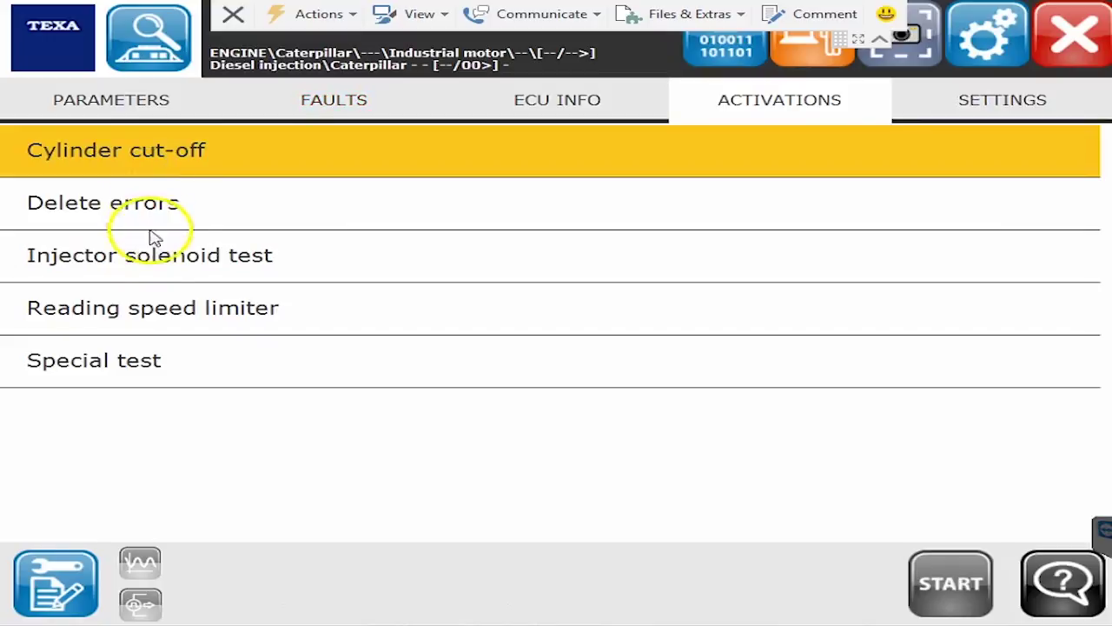
left_click(146, 356)
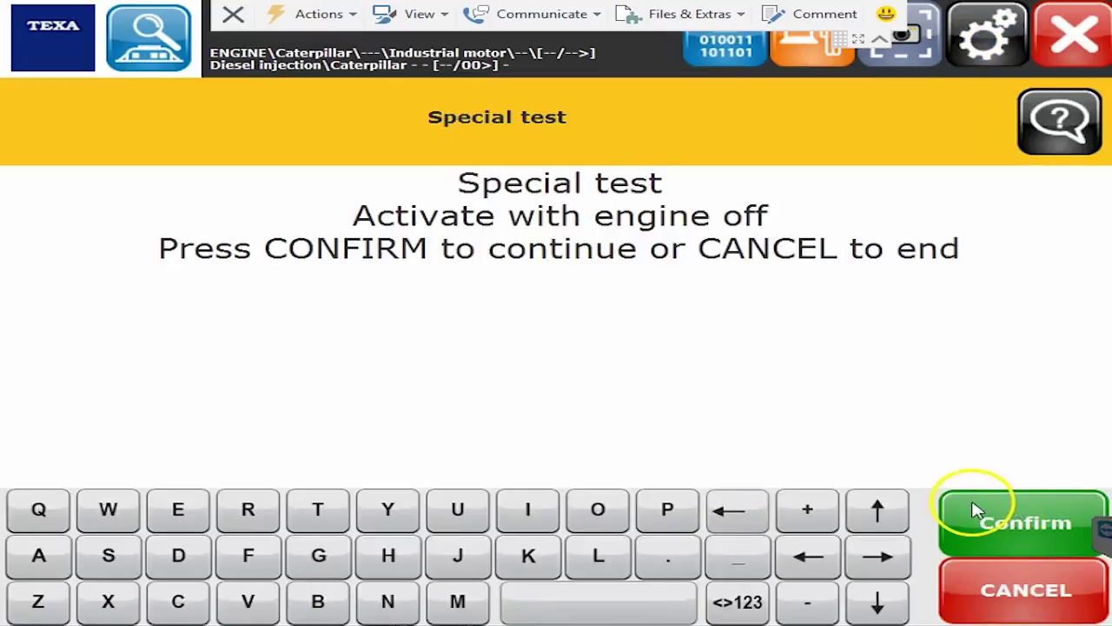
left_click(977, 518)
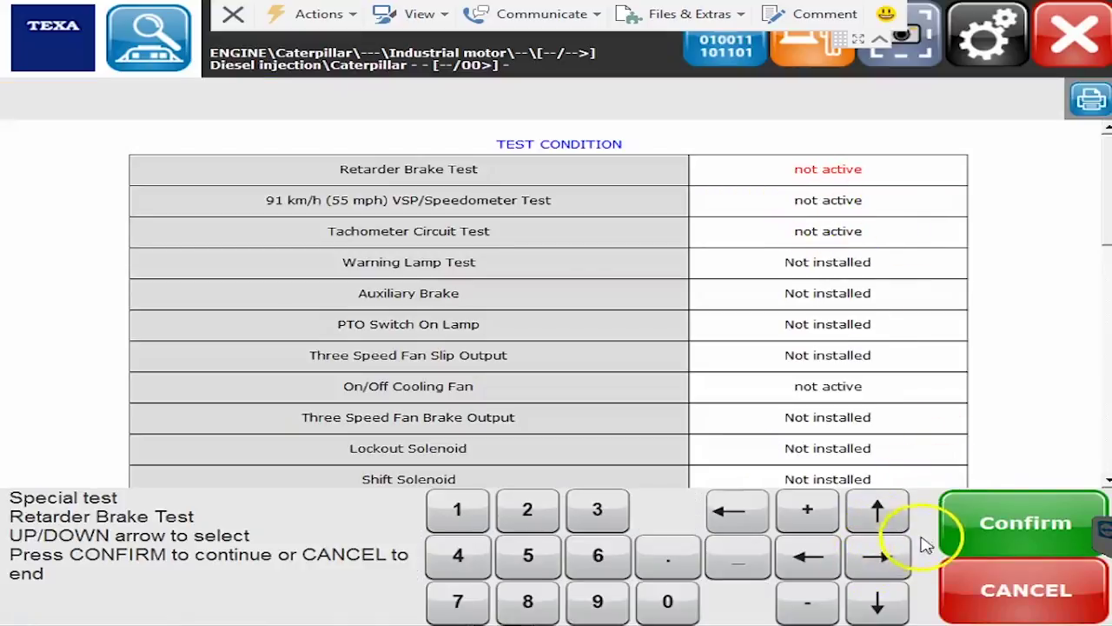
Select Tachometer Circuit Test, look through the remaining special test conditions and cancel the special test
left_click(876, 600)
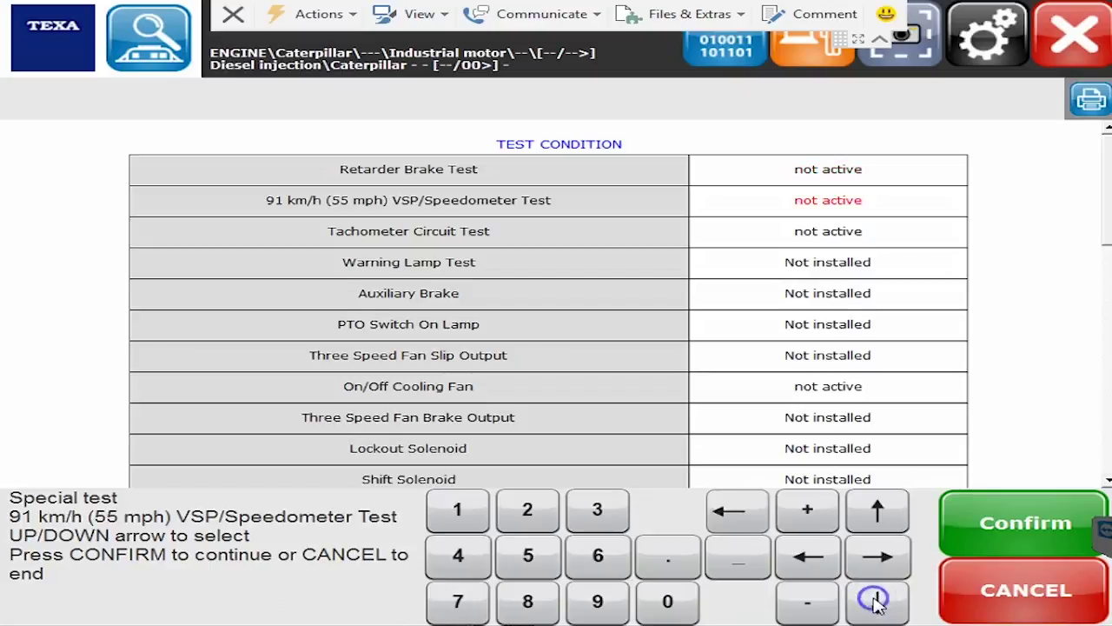
left_click(876, 600)
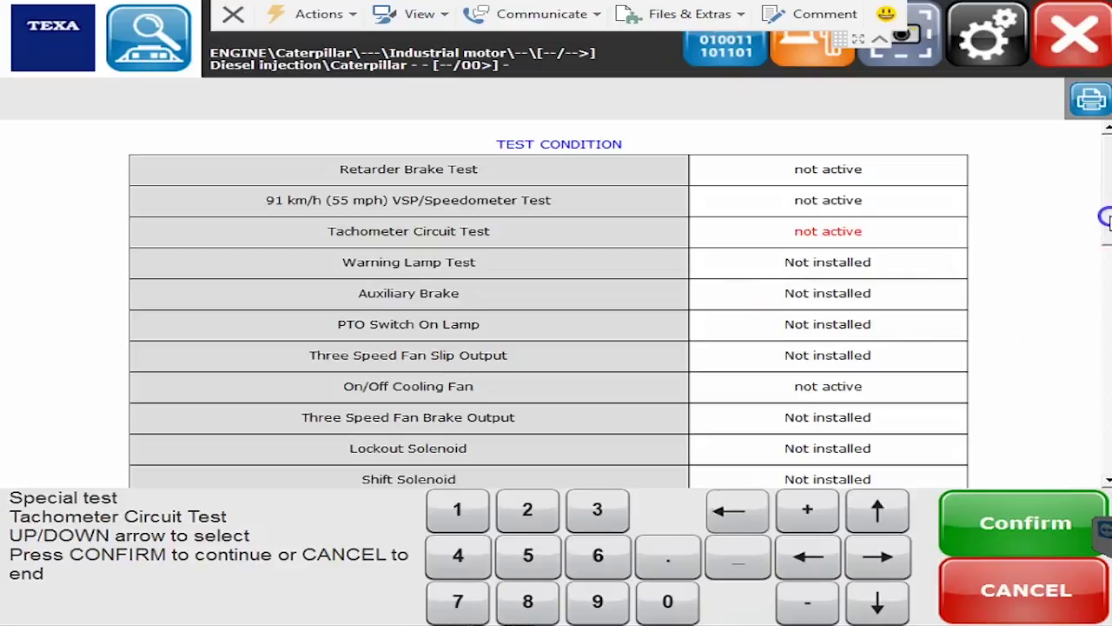
left_click_drag(1105, 226, 1100, 465)
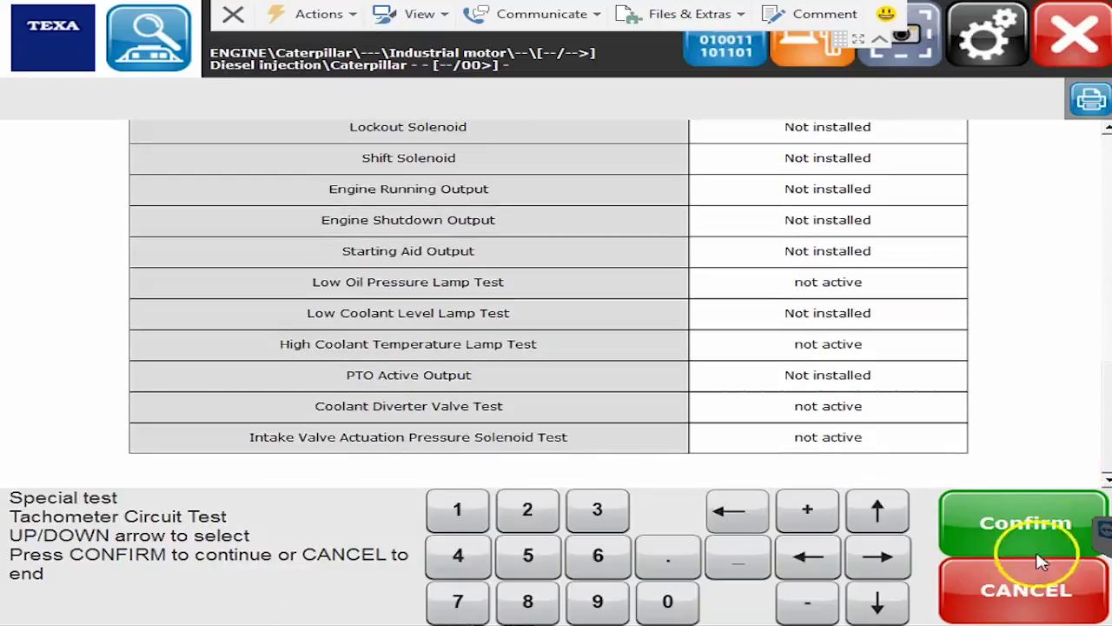
left_click(1030, 609)
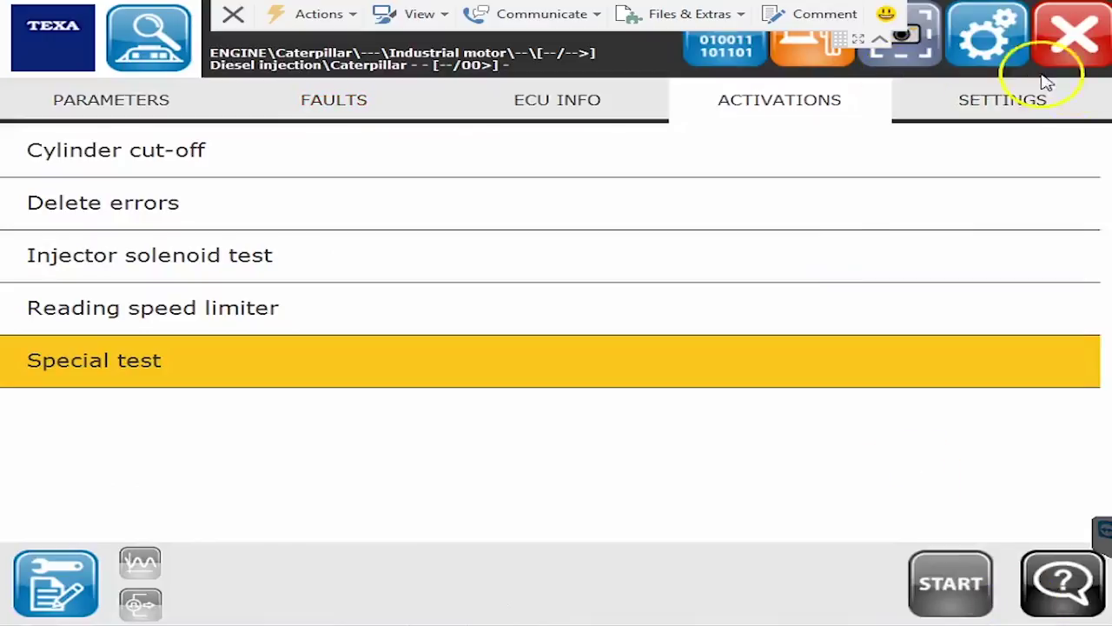
View the engine's adjustable settings and highlight Adaptive cruise control enable
left_click(1034, 105)
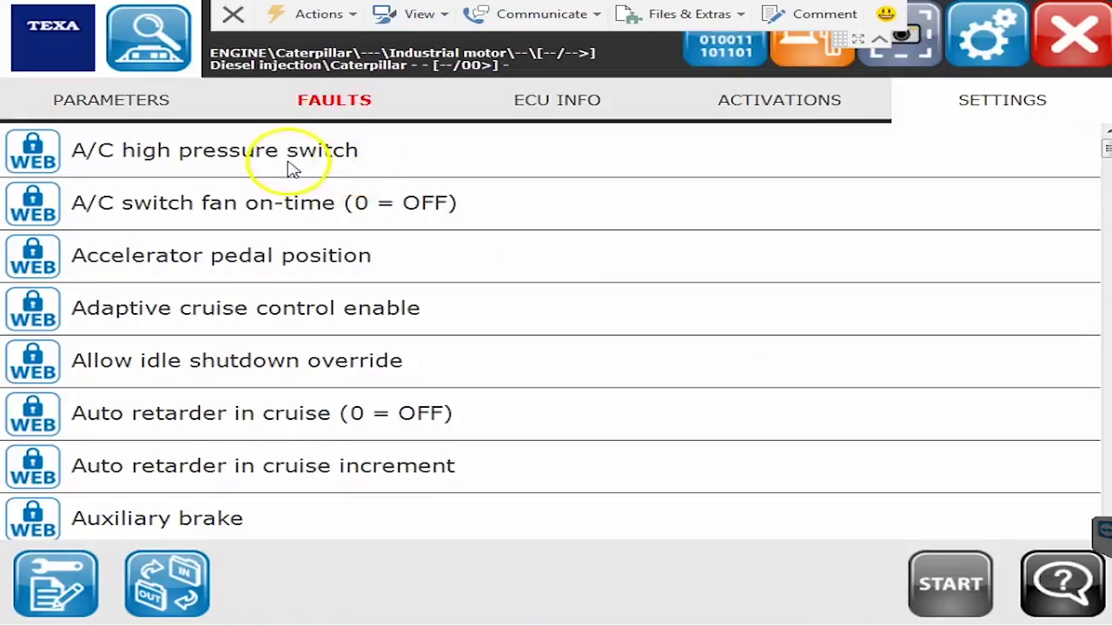
left_click(435, 265)
left_click(467, 317)
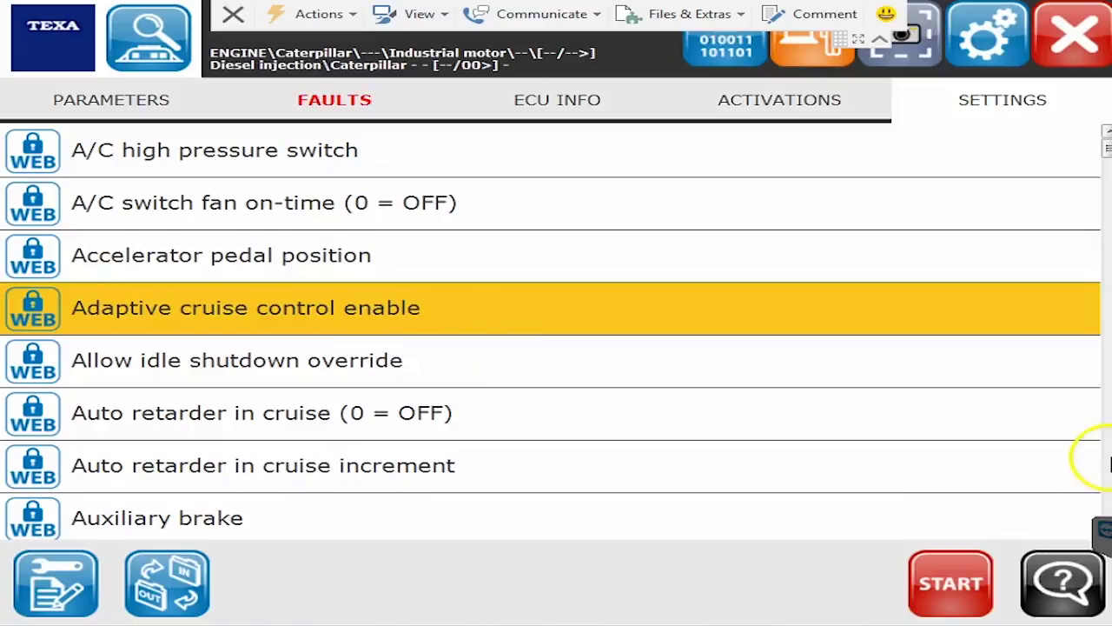
Look through the auxiliary brake, cruise control, dash and engine monitoring settings, and dismiss the sign-in notification
left_click(1109, 465)
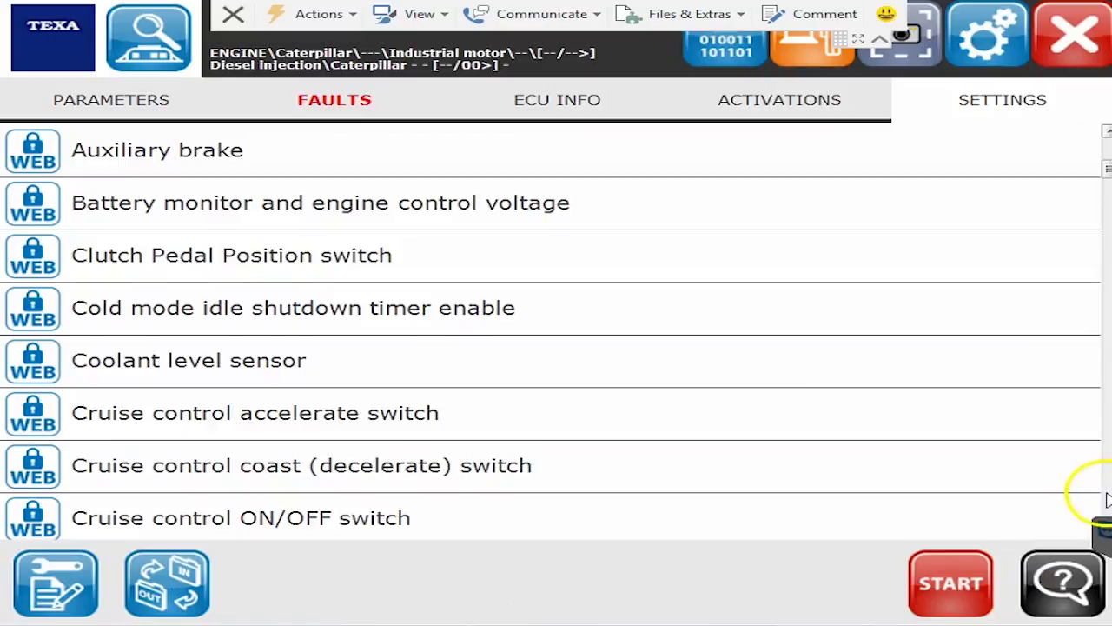
left_click(1106, 487)
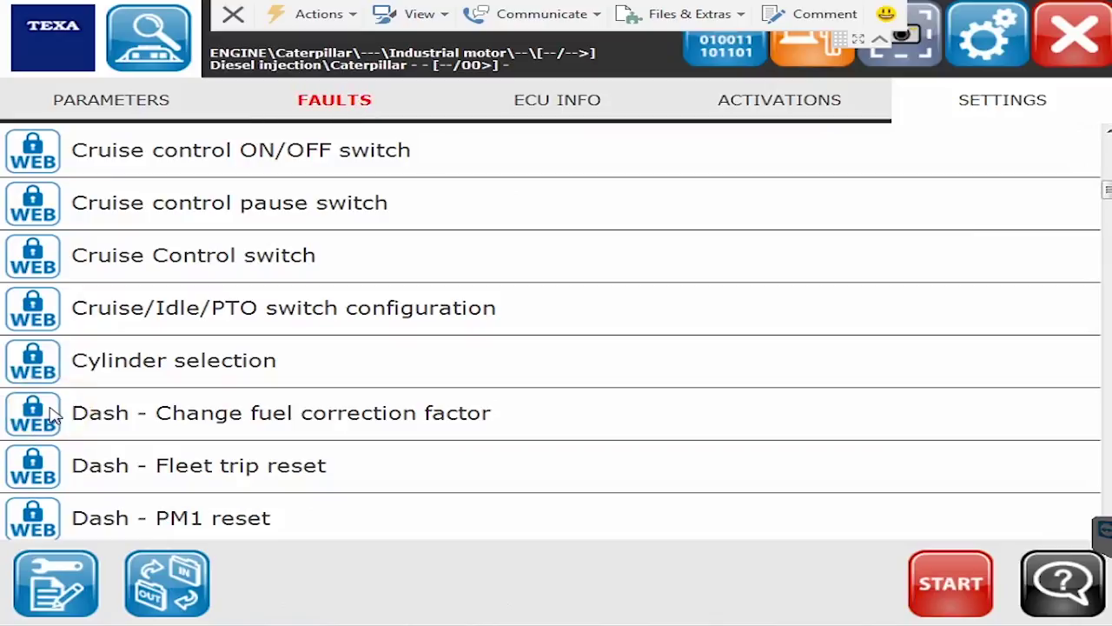
left_click(1108, 476)
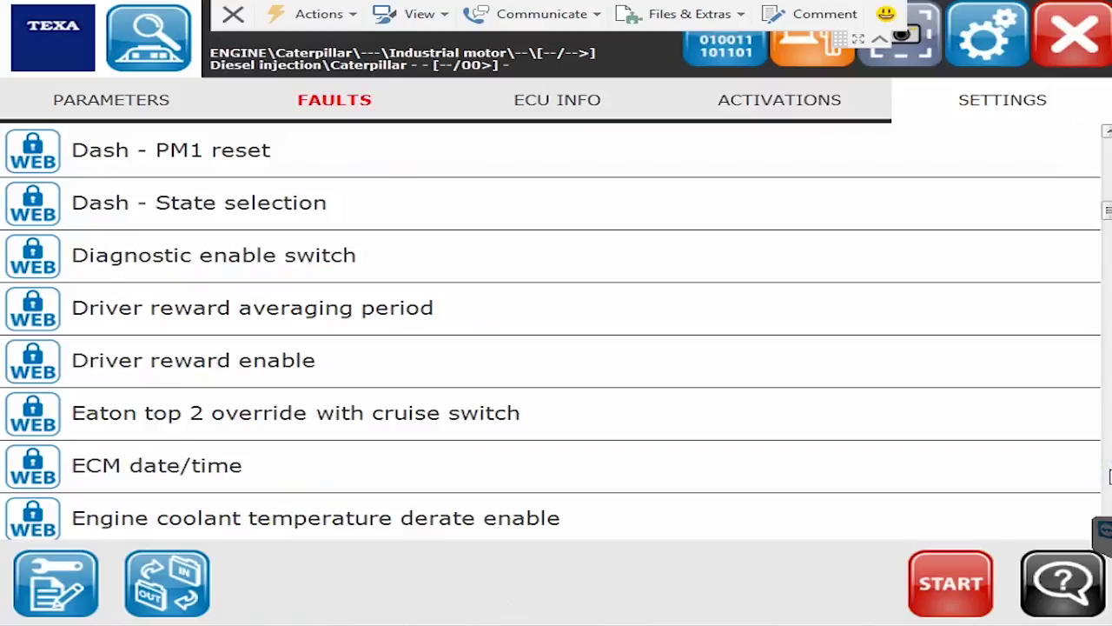
left_click(1108, 476)
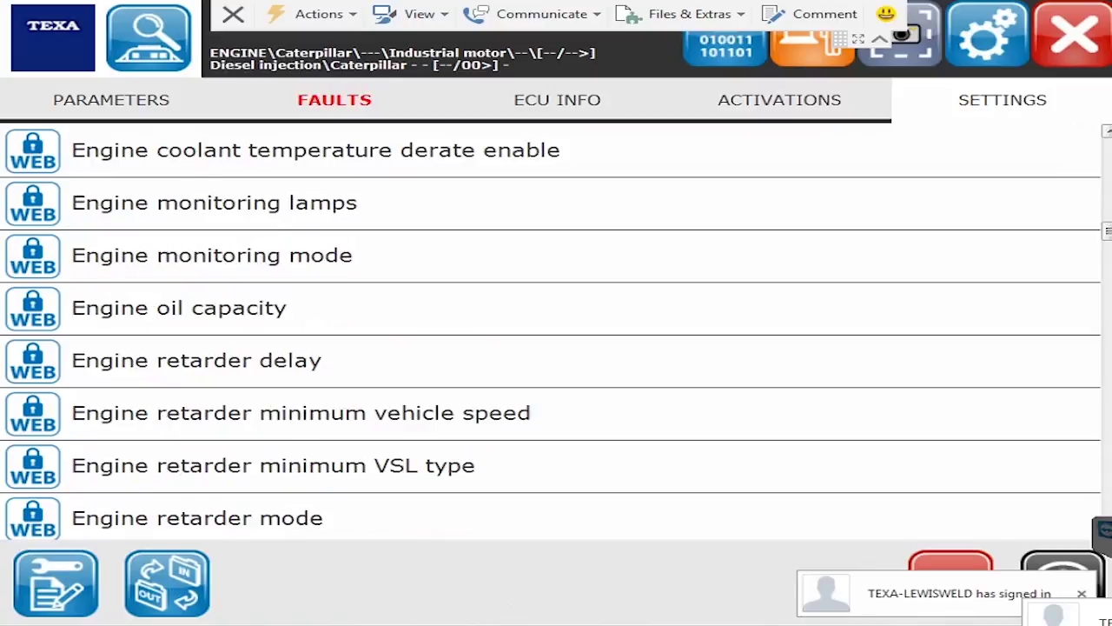
left_click(1085, 593)
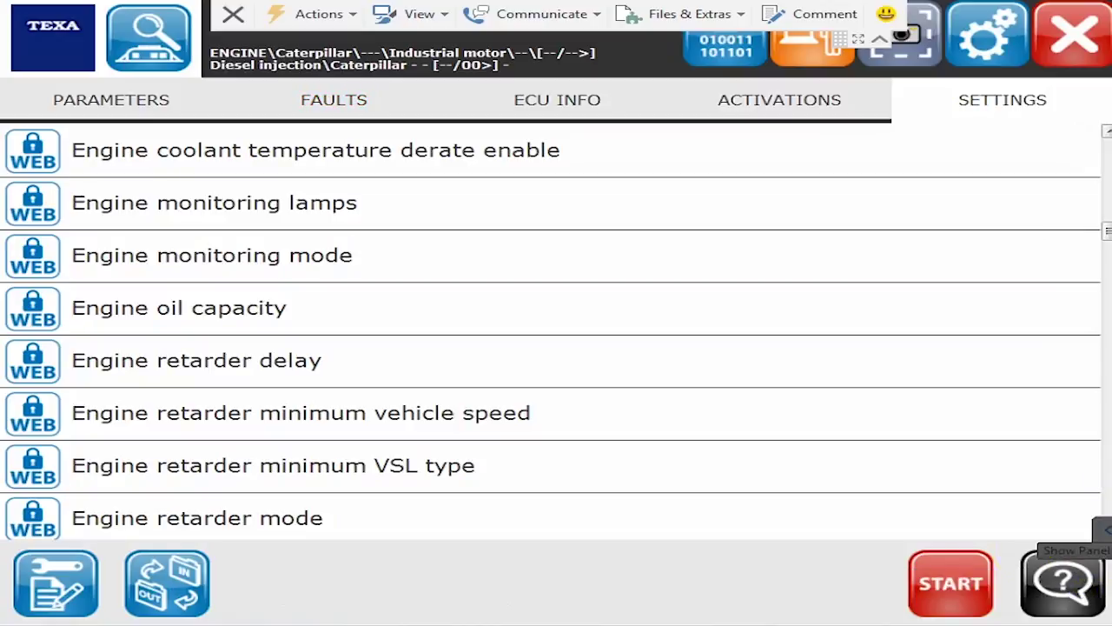
Look through the engine retarder, fan and idle settings and select Injectors coding with trim file
left_click(1108, 468)
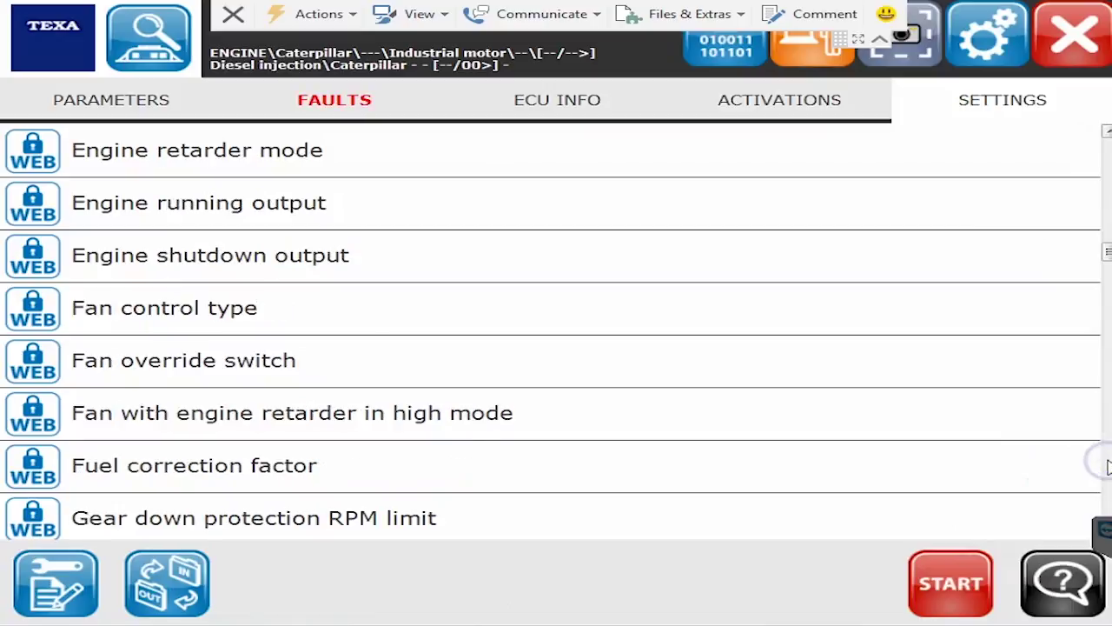
left_click(1105, 465)
left_click(1105, 465)
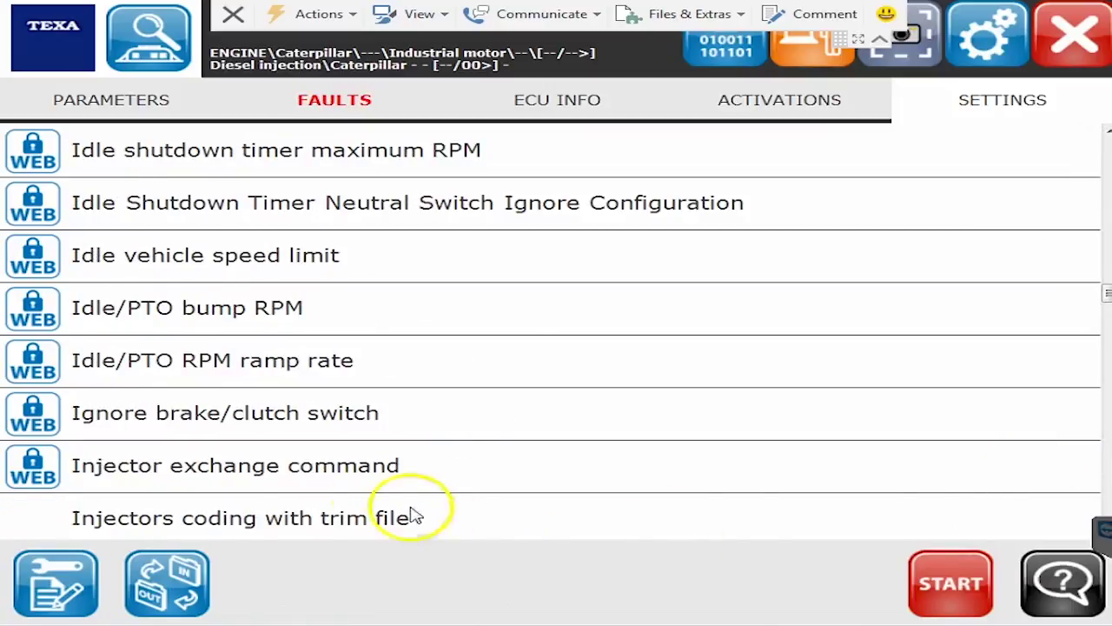
left_click(360, 518)
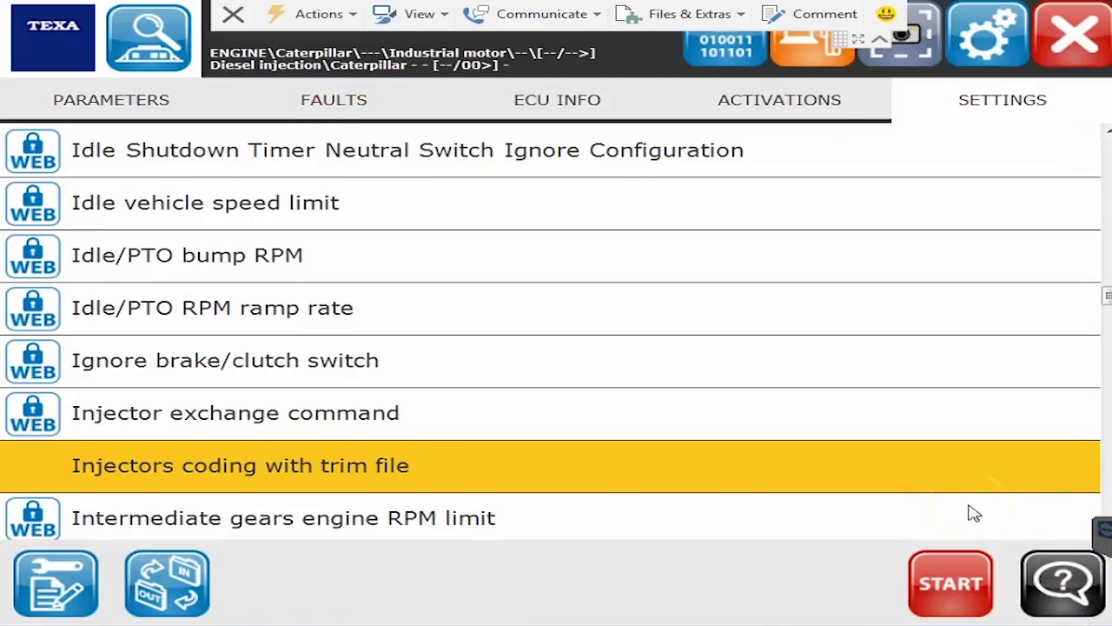
Examine the remaining settings, from the intermediate gear limits through the PTO, theft deterrent and transmission entries to the vehicle speed settings
left_click(1108, 479)
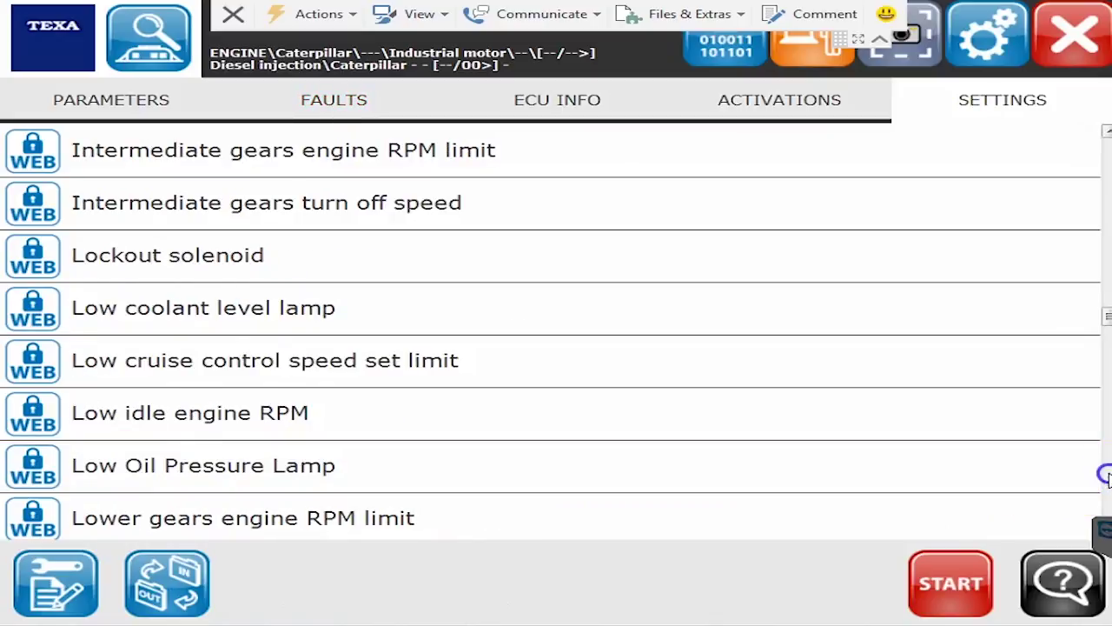
left_click(1108, 479)
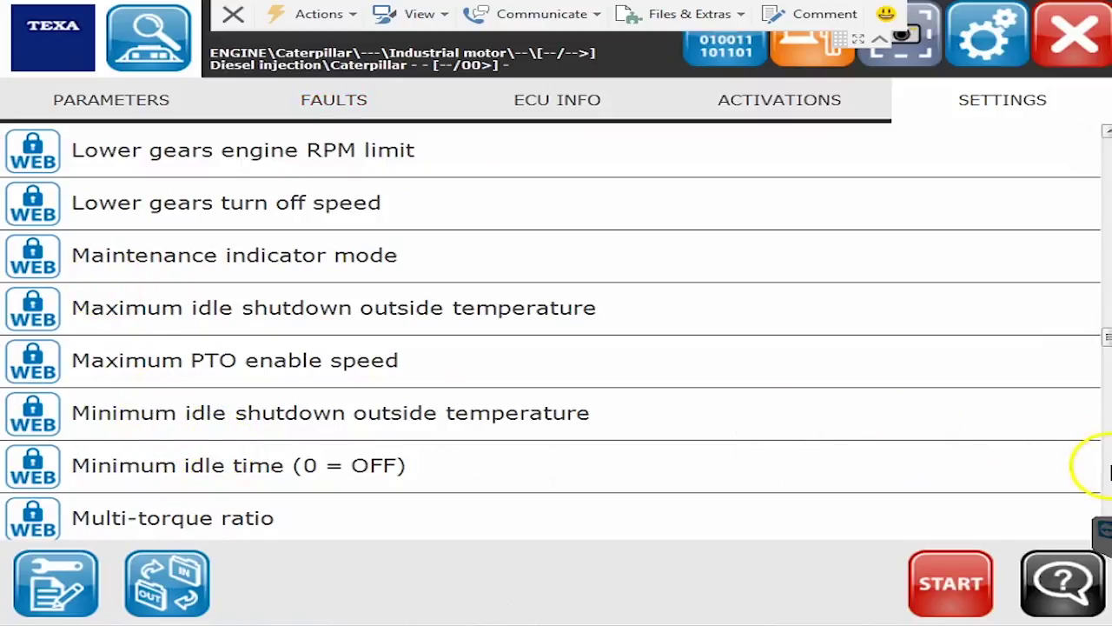
left_click(1108, 473)
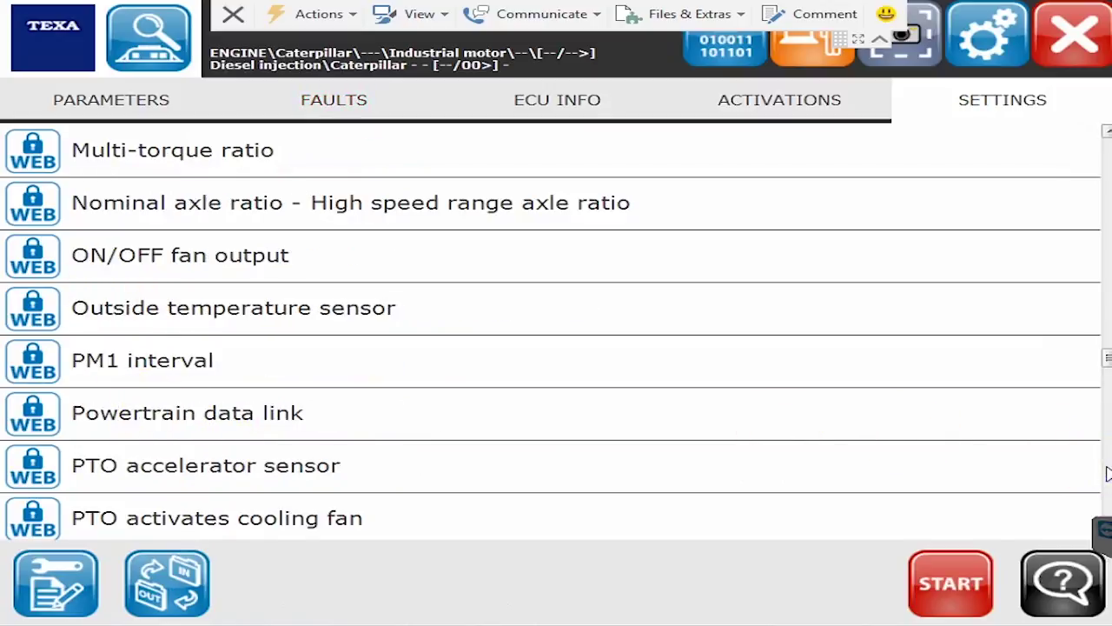
left_click(1108, 473)
left_click(1107, 473)
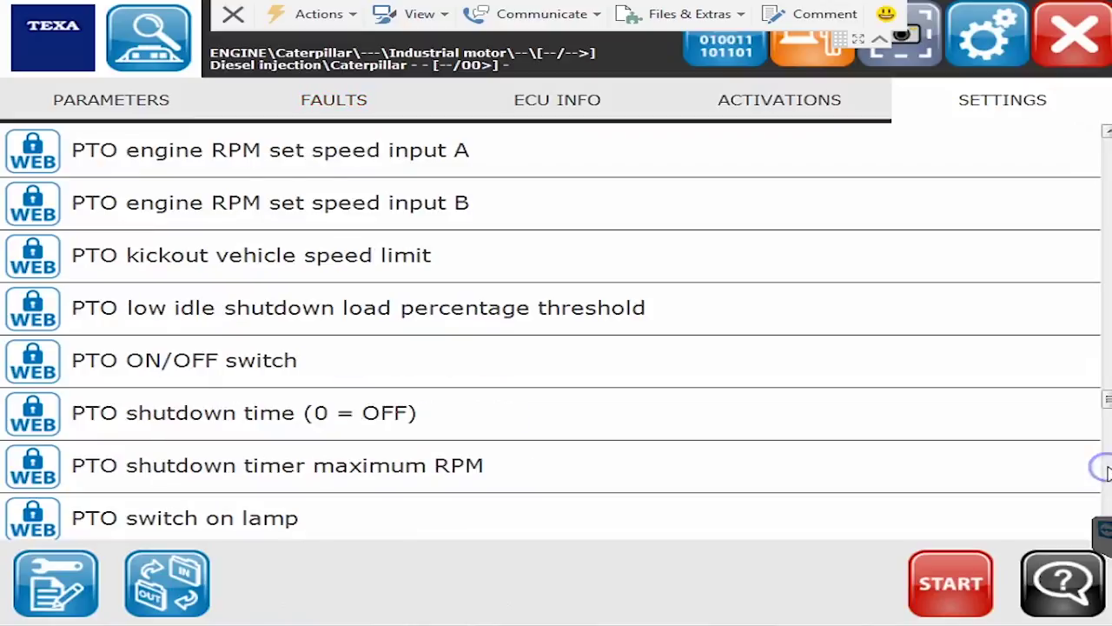
left_click(1108, 470)
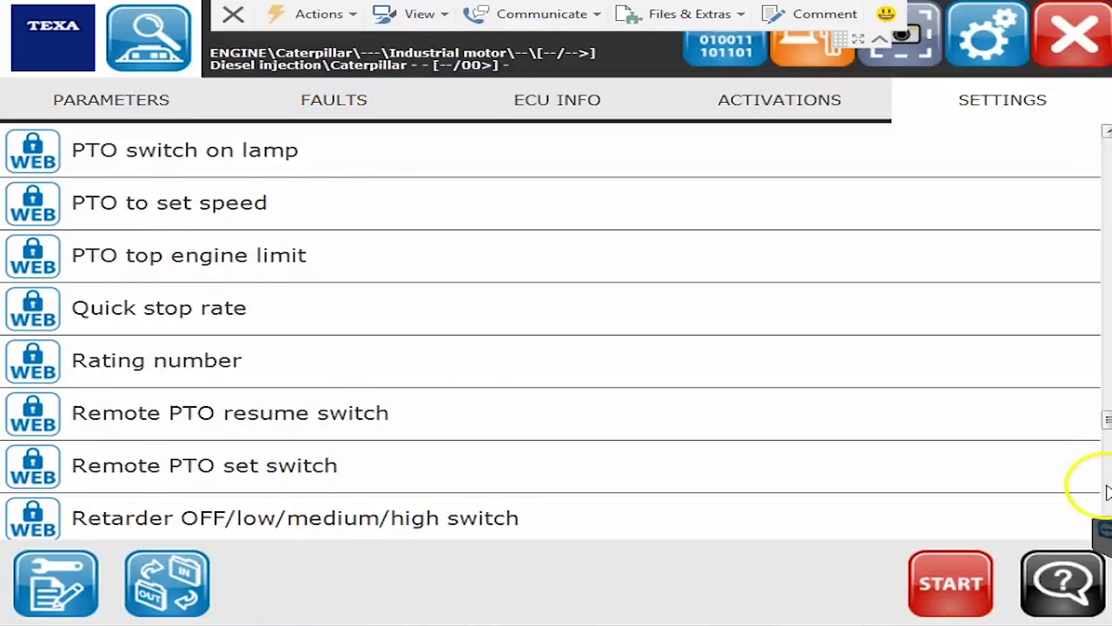
left_click(1105, 488)
left_click(1105, 490)
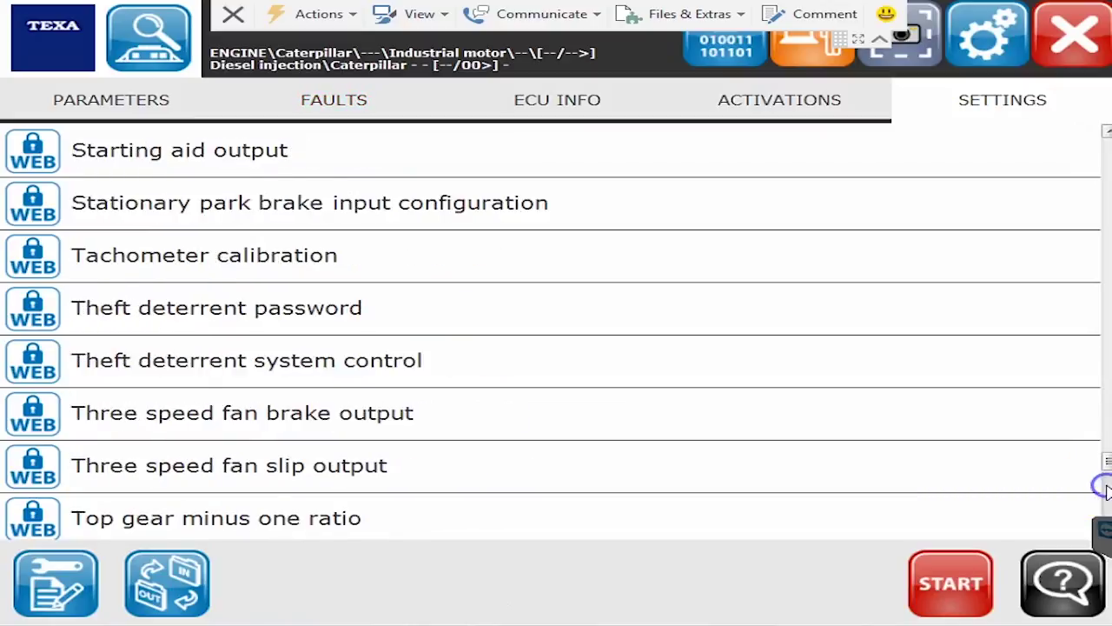
left_click(1106, 488)
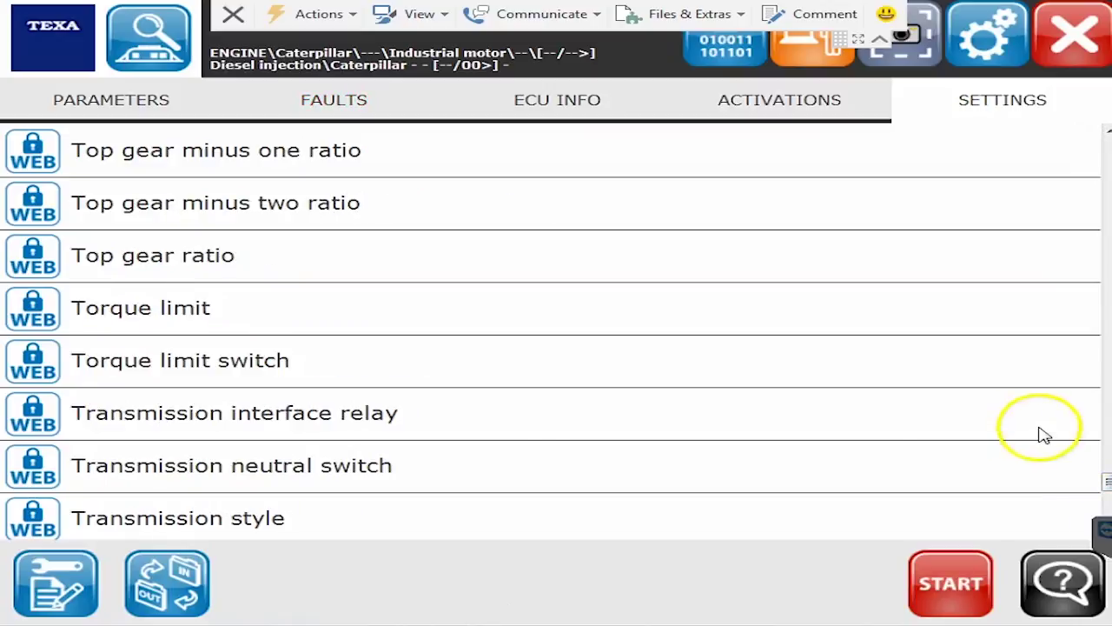
left_click(1106, 498)
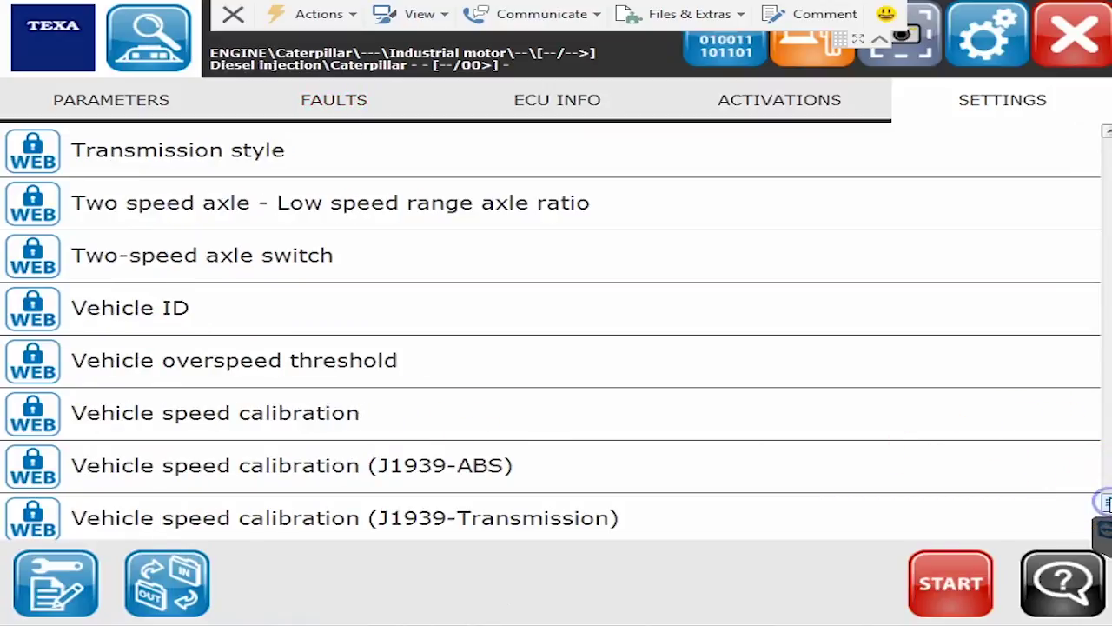
left_click(1106, 502)
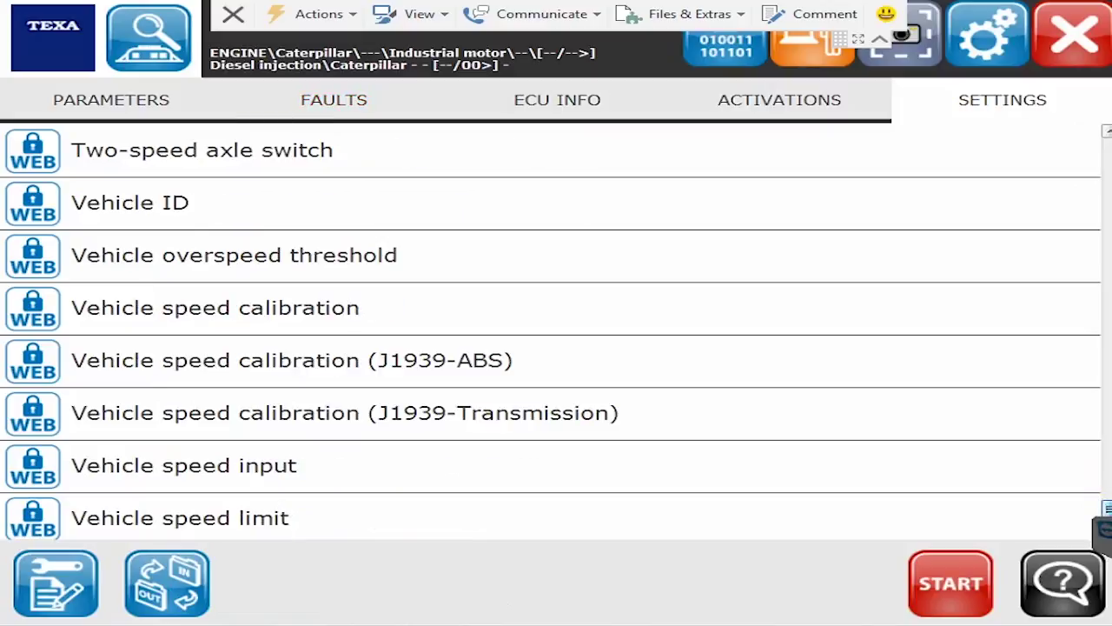
Review the settings list in reverse, from the vehicle speed entries back to A/C high pressure switch
left_click(1102, 437)
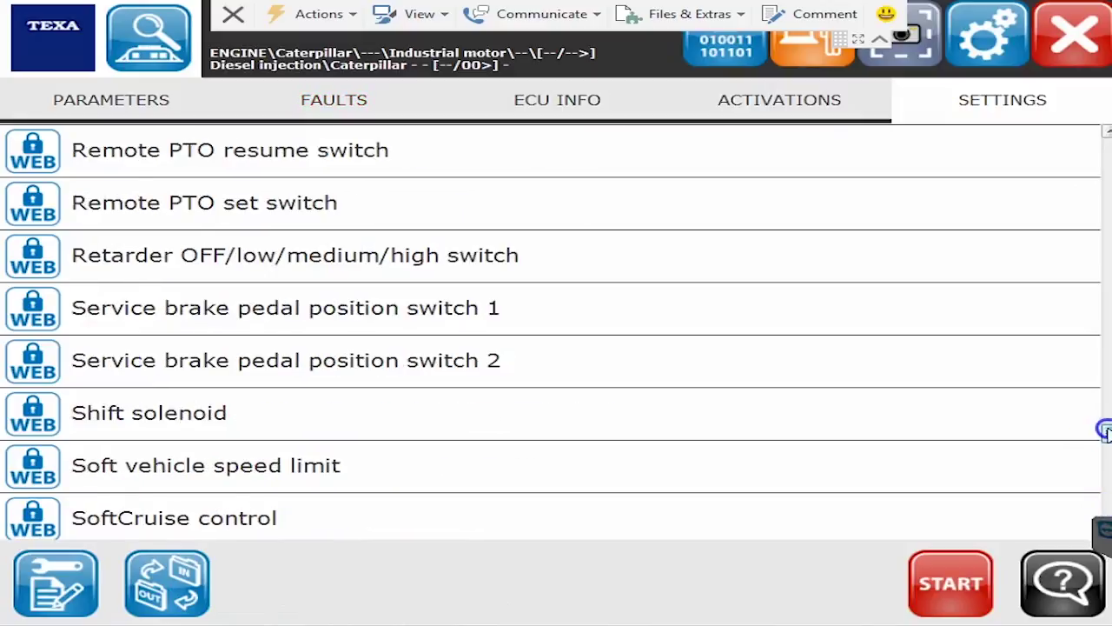
left_click(1102, 432)
scroll(1106, 435, "down", 1)
left_click(1105, 178)
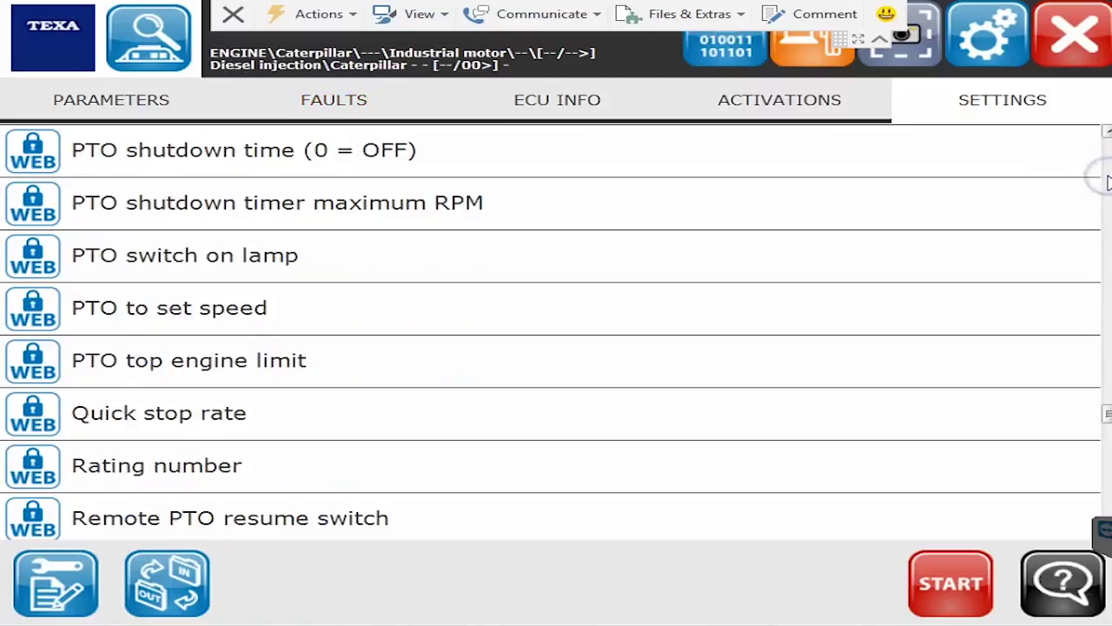
left_click(1106, 179)
left_click(1105, 178)
left_click(1106, 179)
left_click(1106, 178)
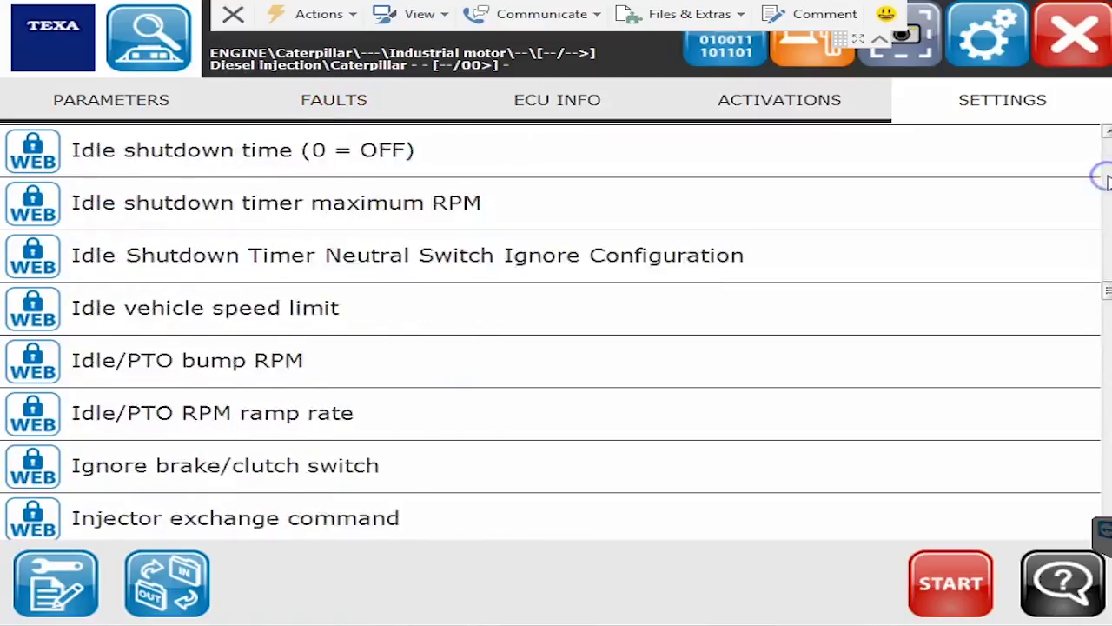
left_click(1105, 178)
left_click(1105, 178)
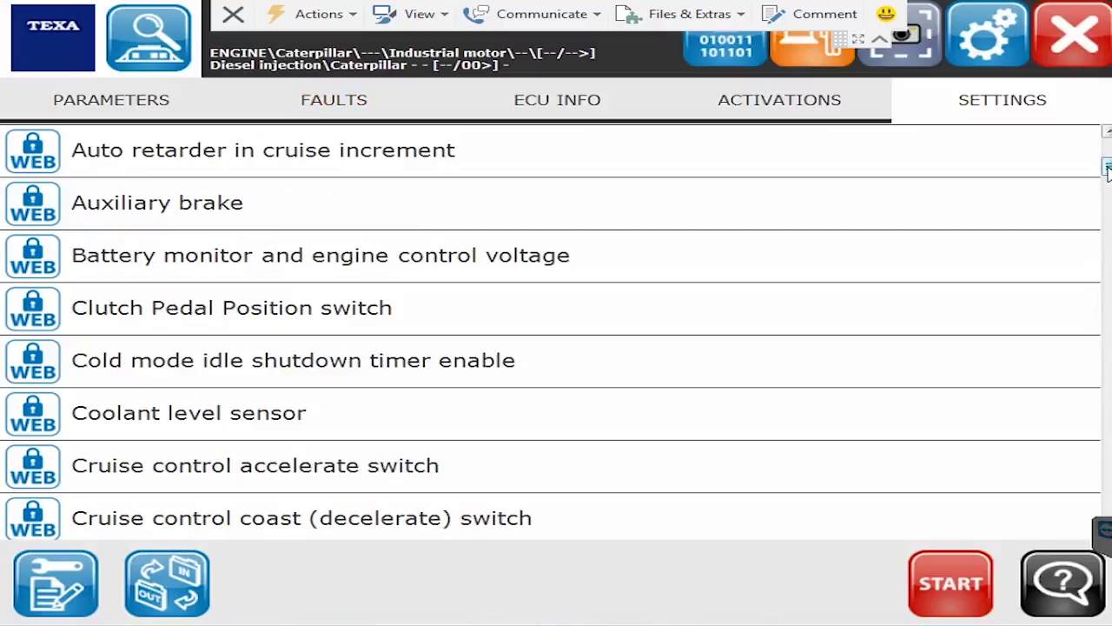
left_click(1105, 173)
left_click(1105, 138)
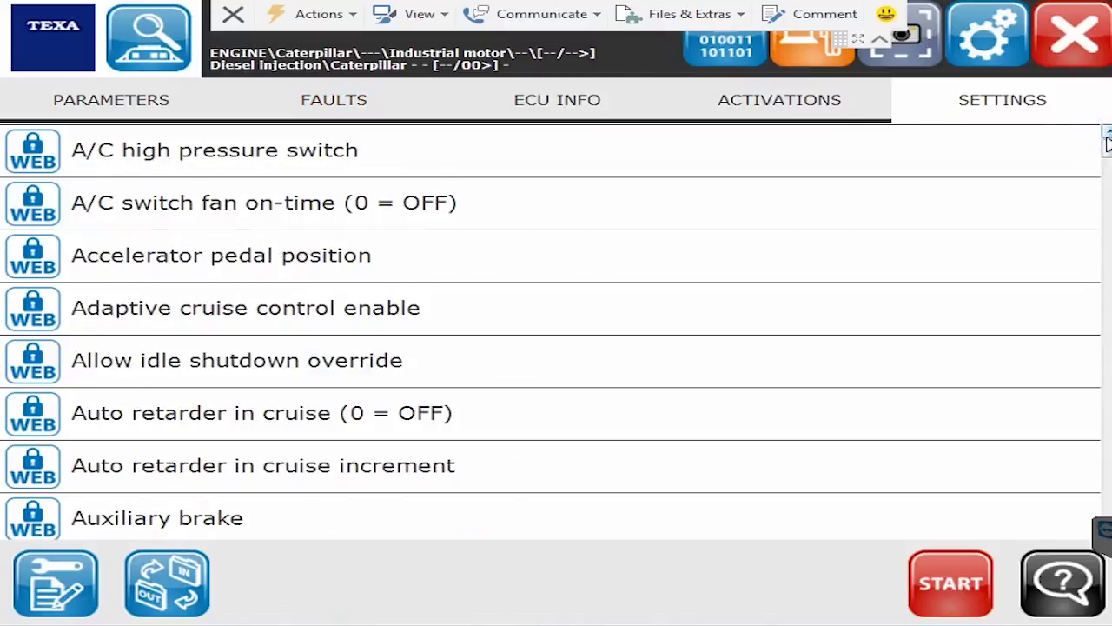